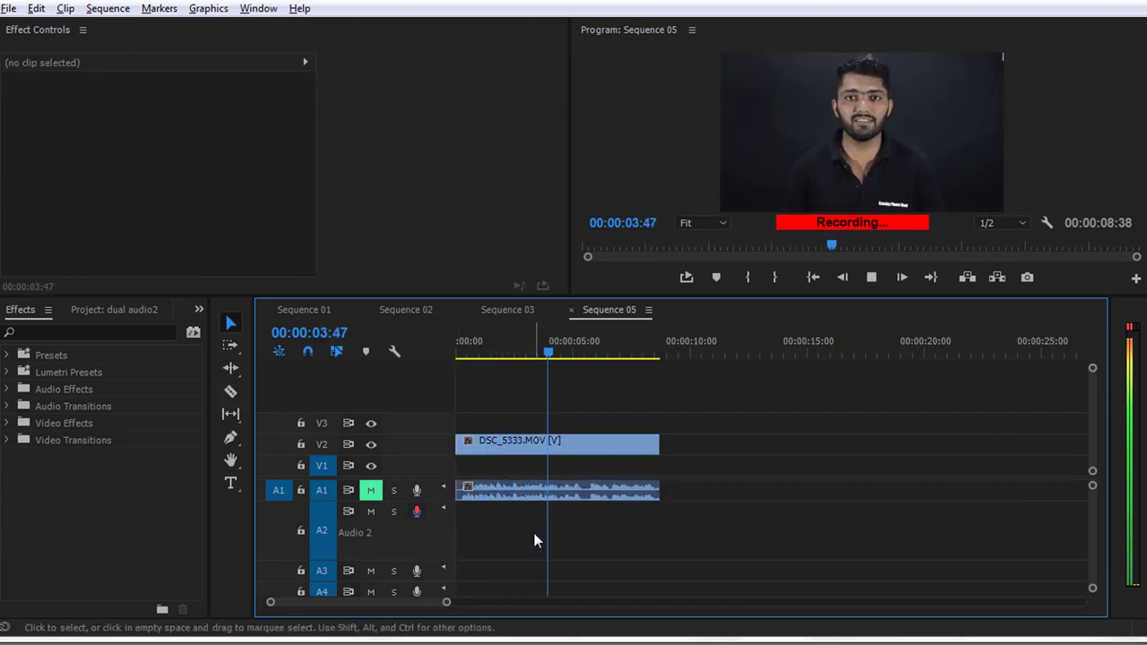
- Stop the voice-over recording on track A2, return the playhead to the sequence start and reduce the A2 track height
{"action": "key", "text": "space"}
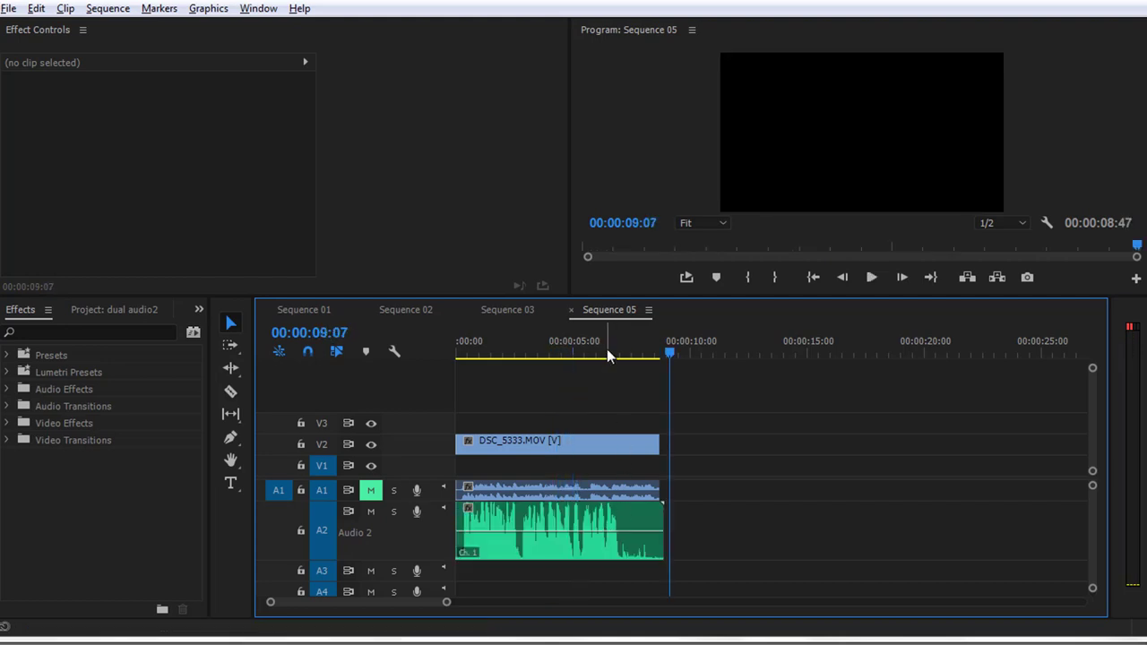
{"action": "left_click", "coordinate": [531, 353]}
{"action": "left_click_drag", "start_coordinate": [522, 356], "coordinate": [438, 376]}
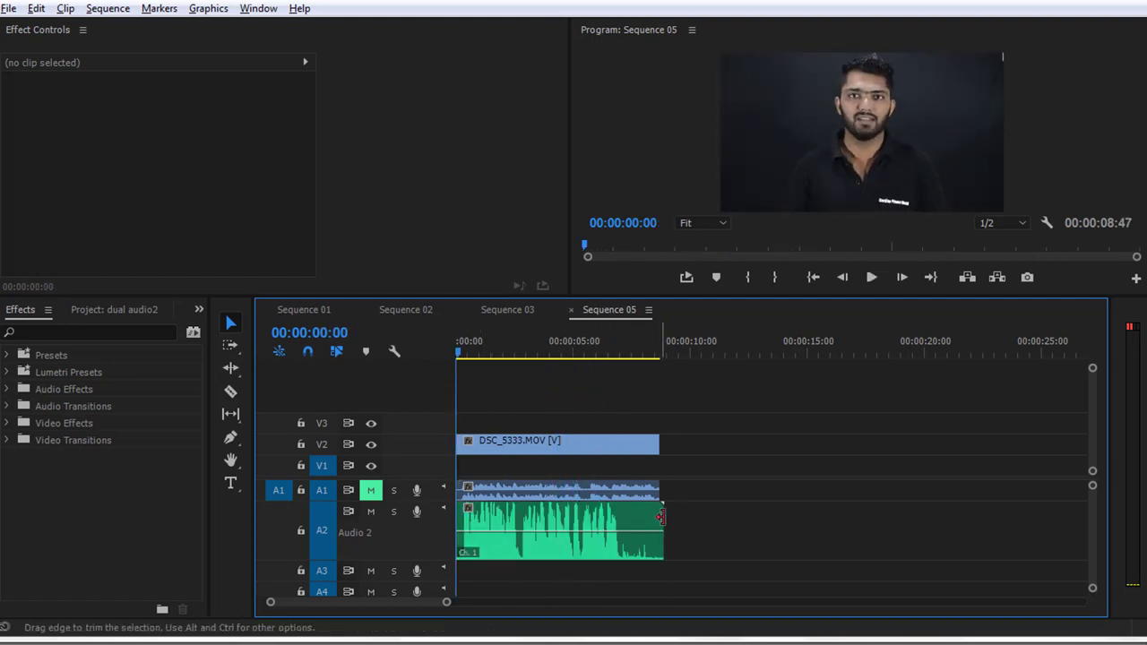
{"action": "left_click_drag", "start_coordinate": [431, 561], "coordinate": [439, 539]}
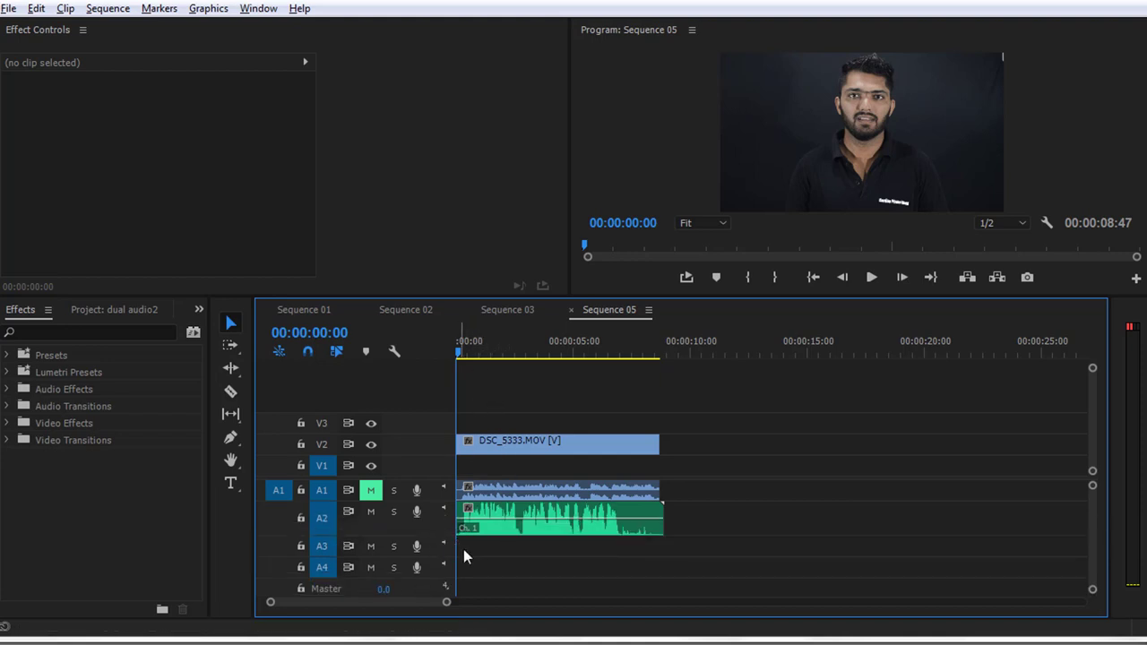
- Unmute audio track A1 and mute the recorded voice-over on track A2
{"action": "left_click", "coordinate": [369, 491]}
{"action": "left_click", "coordinate": [520, 485]}
{"action": "left_click", "coordinate": [532, 531]}
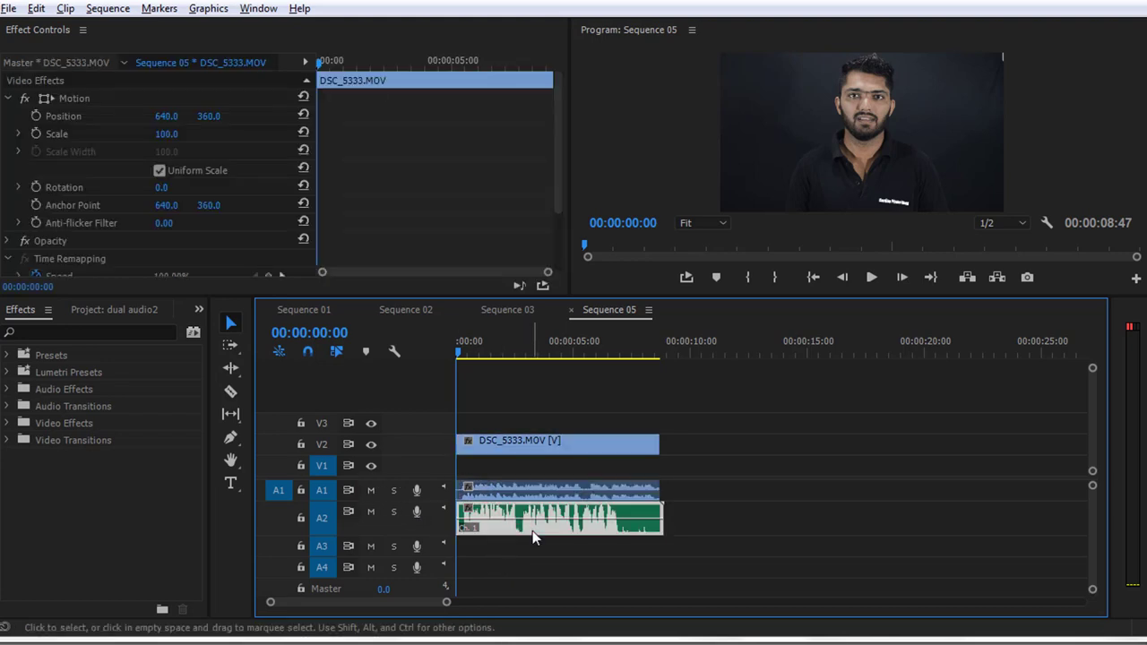
{"action": "left_click", "coordinate": [522, 448]}
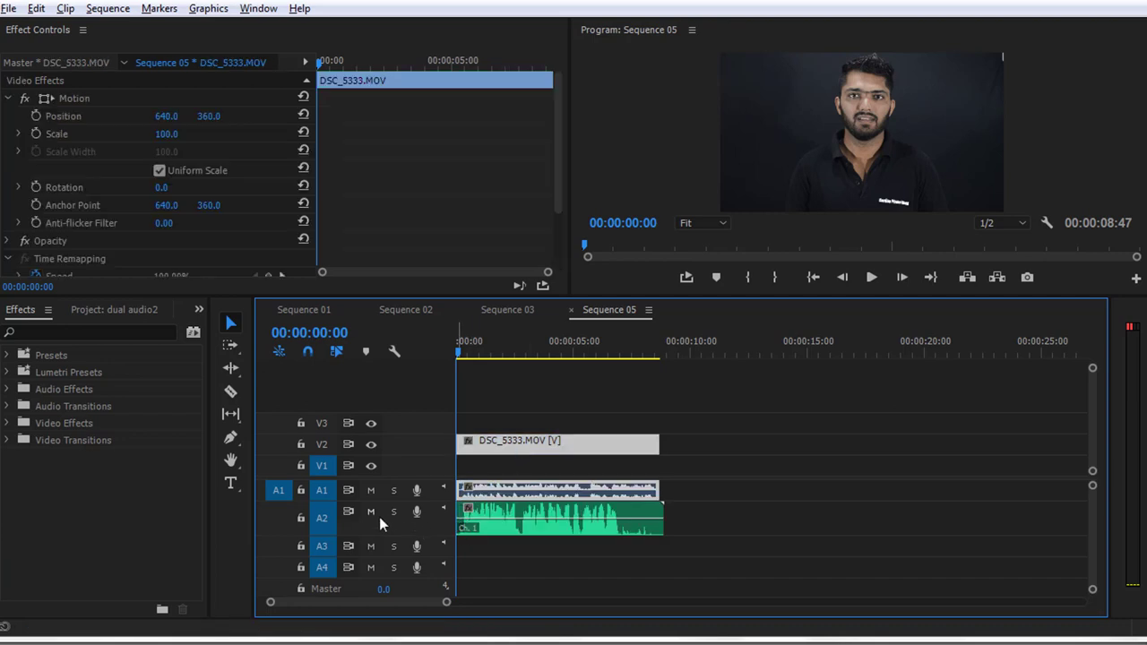
{"action": "left_click", "coordinate": [493, 528]}
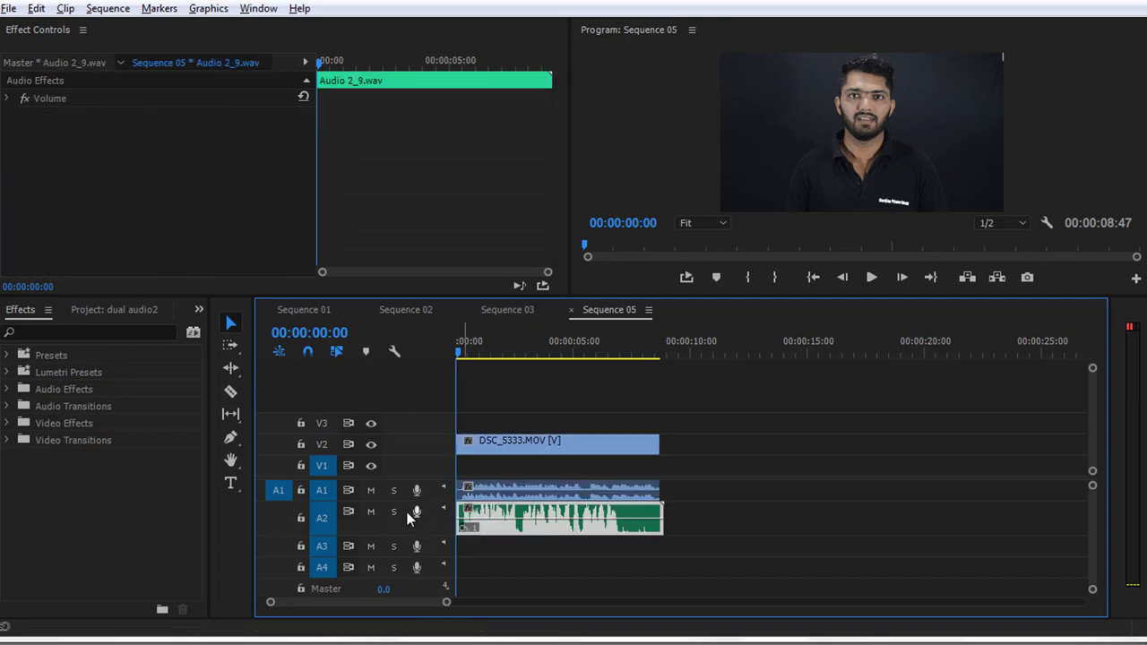
{"action": "left_click", "coordinate": [370, 511]}
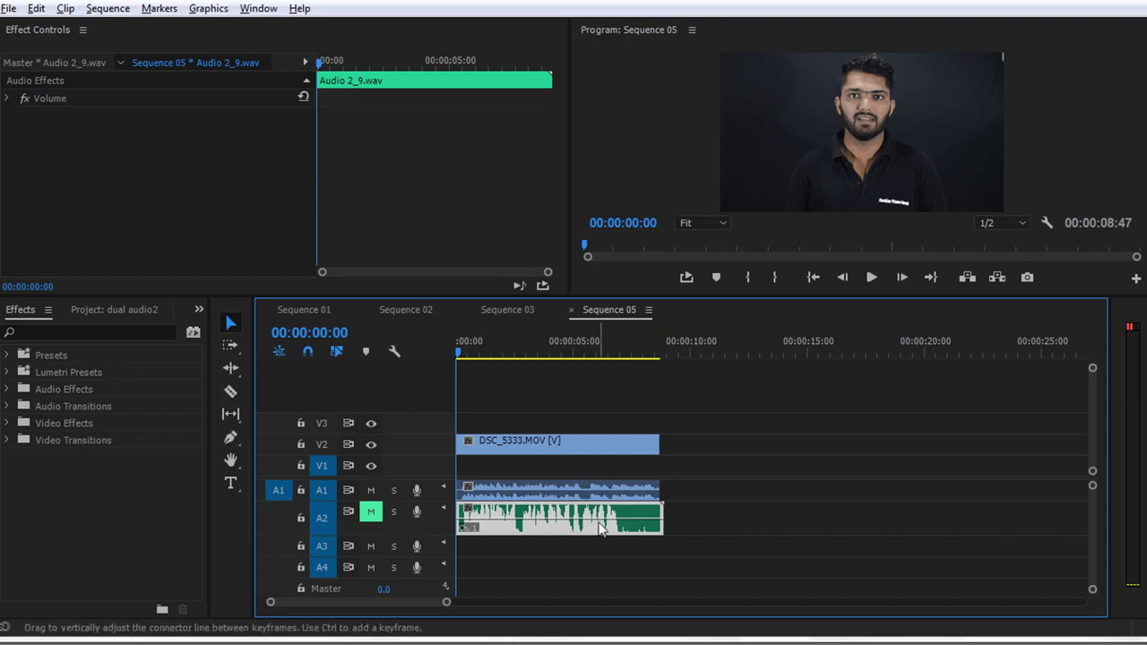
{"action": "left_click", "coordinate": [557, 443]}
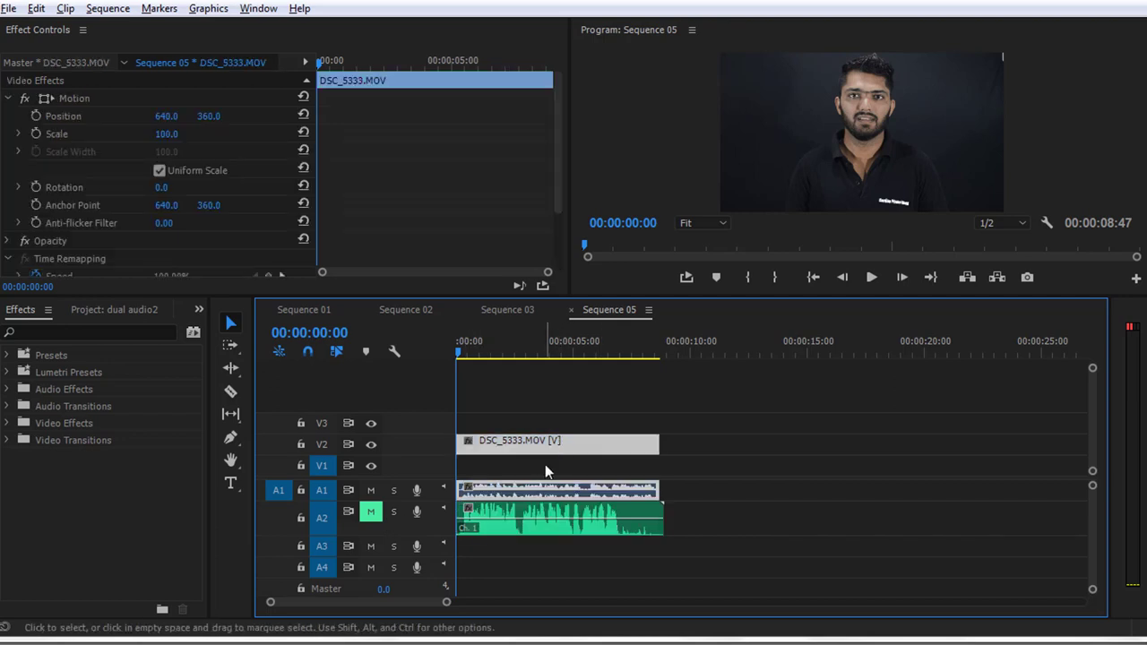
- Trim the end of the A2 voice-over clip to match the video clip's end and return the playhead to the start
{"action": "key", "text": "Down"}
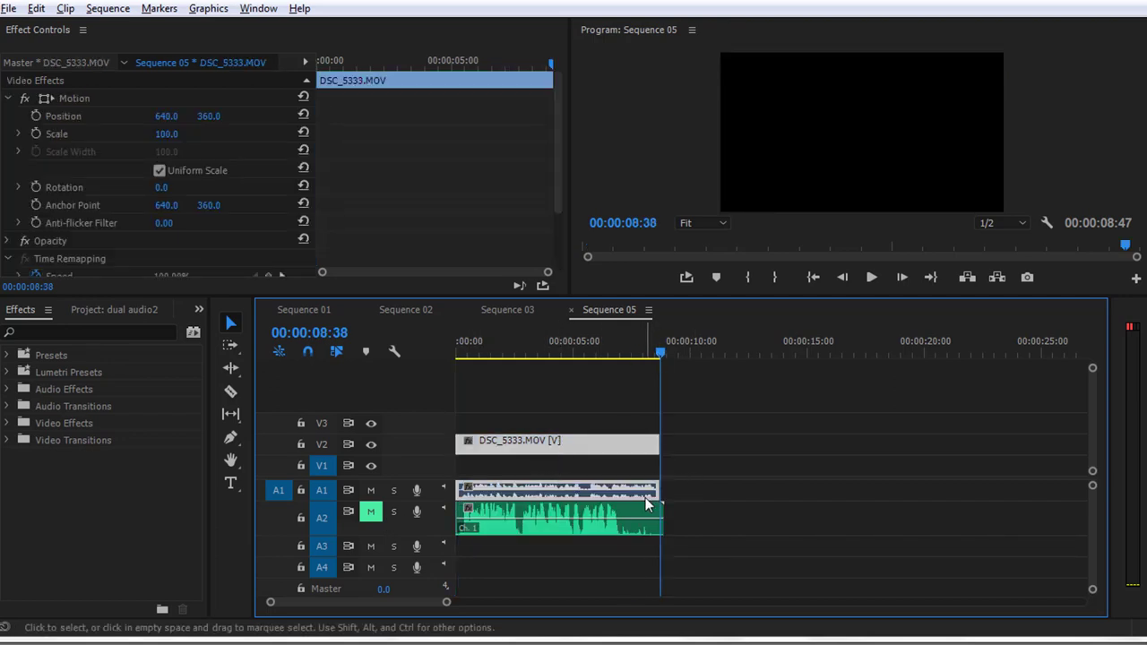
{"action": "left_click_drag", "start_coordinate": [661, 525], "coordinate": [694, 475]}
{"action": "left_click_drag", "start_coordinate": [579, 350], "coordinate": [447, 362]}
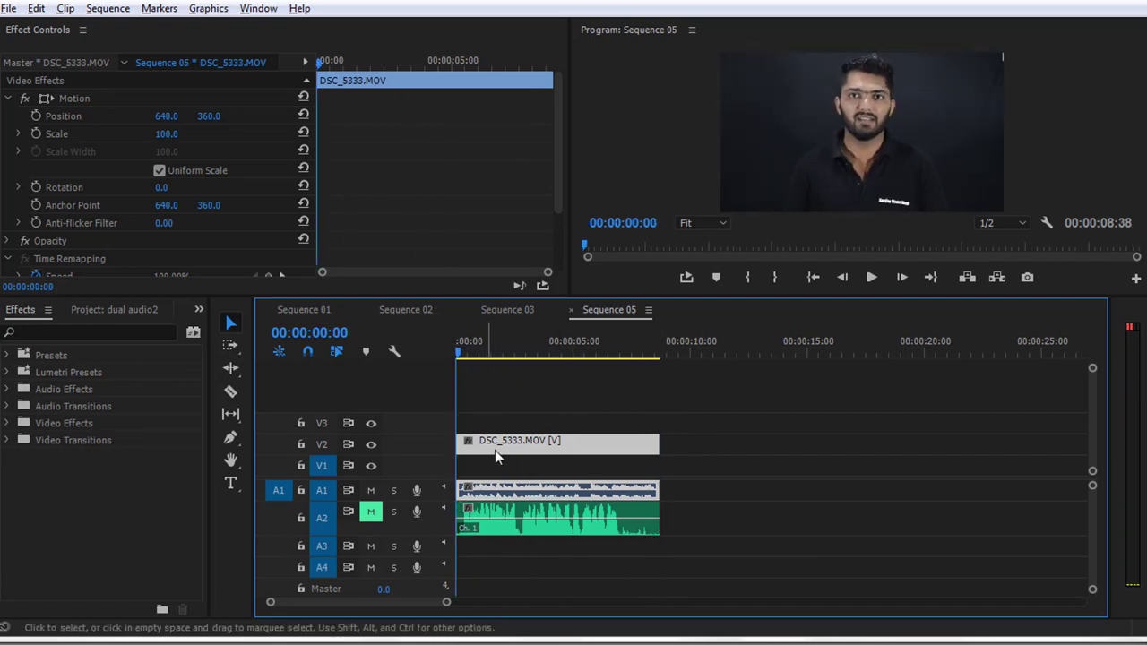
{"action": "left_click", "coordinate": [507, 525]}
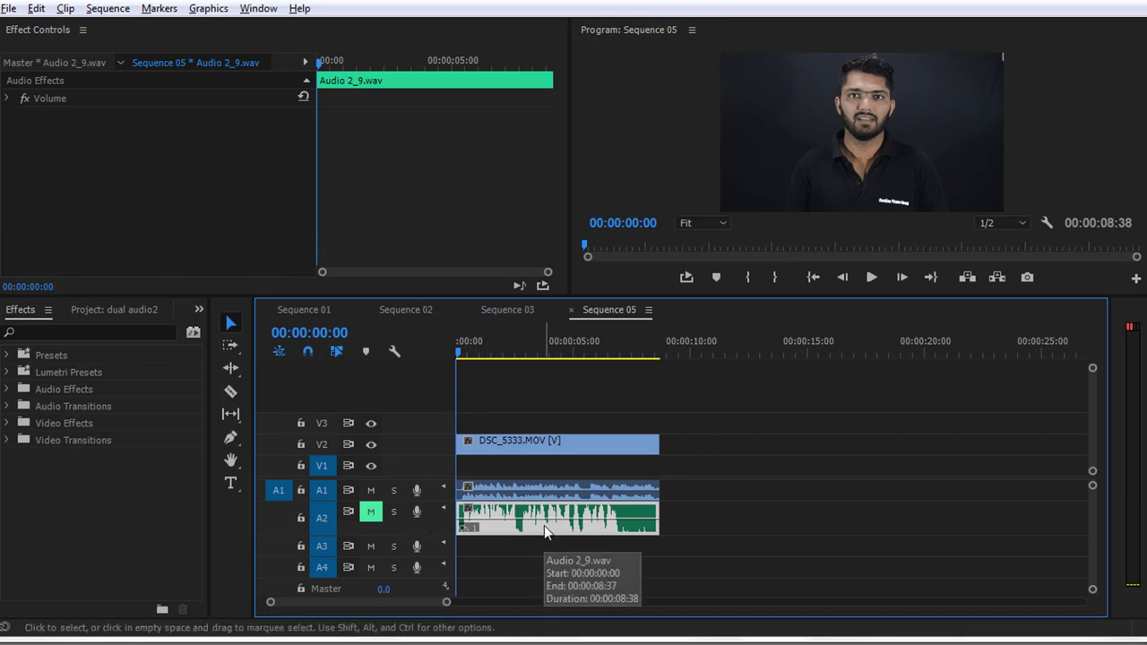
- Open the media export settings for the sequence and choose H.264 format with the Match Source - High bitrate preset
{"action": "left_click", "coordinate": [9, 8]}
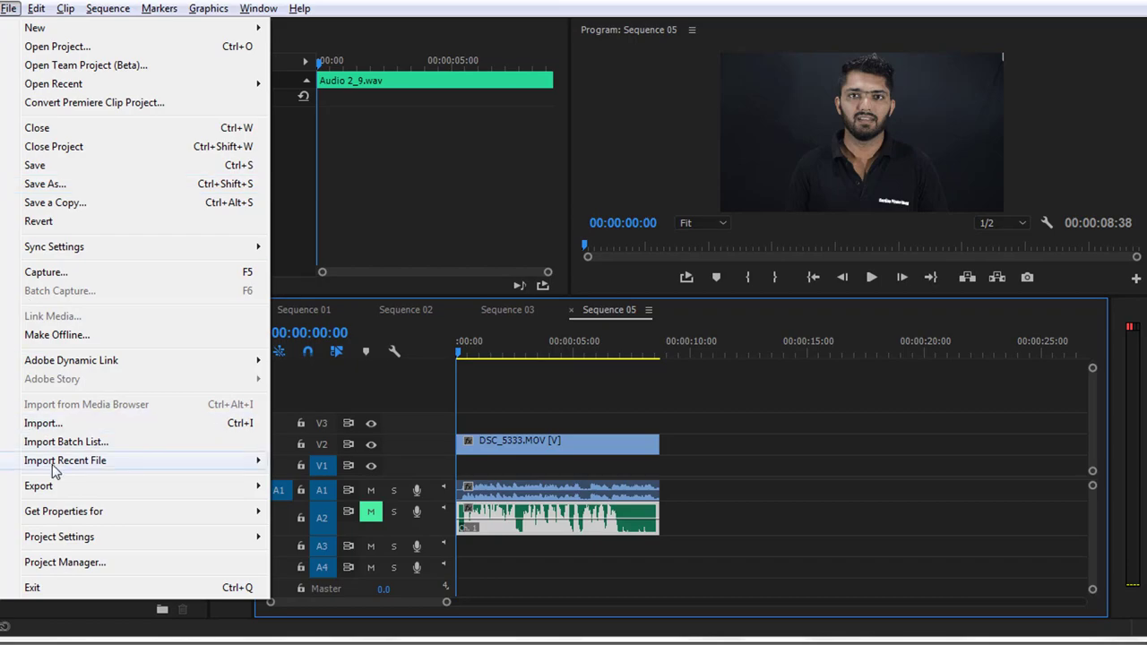
{"action": "mouse_move", "coordinate": [166, 483]}
{"action": "left_click", "coordinate": [338, 266]}
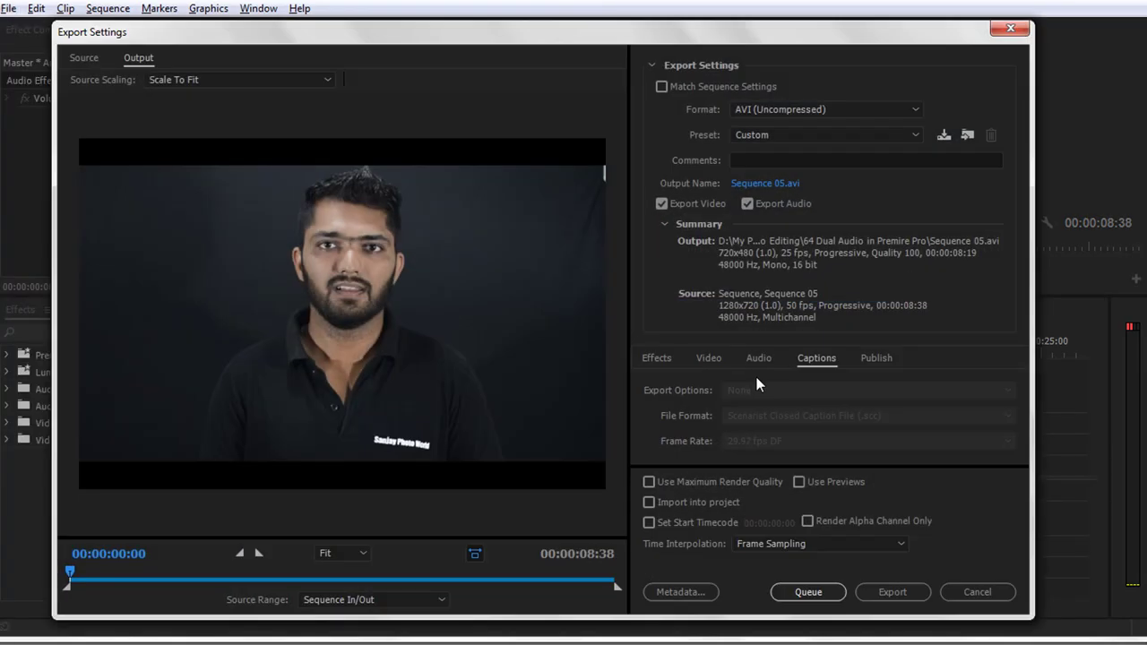
{"action": "left_click", "coordinate": [824, 108]}
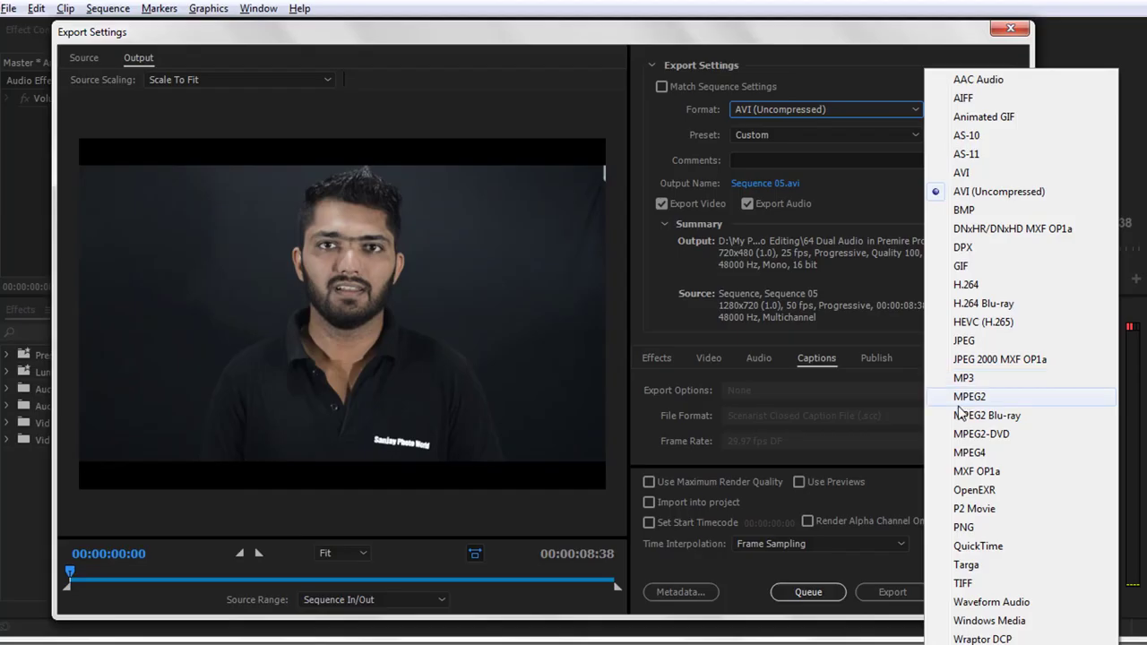
{"action": "left_click", "coordinate": [985, 289]}
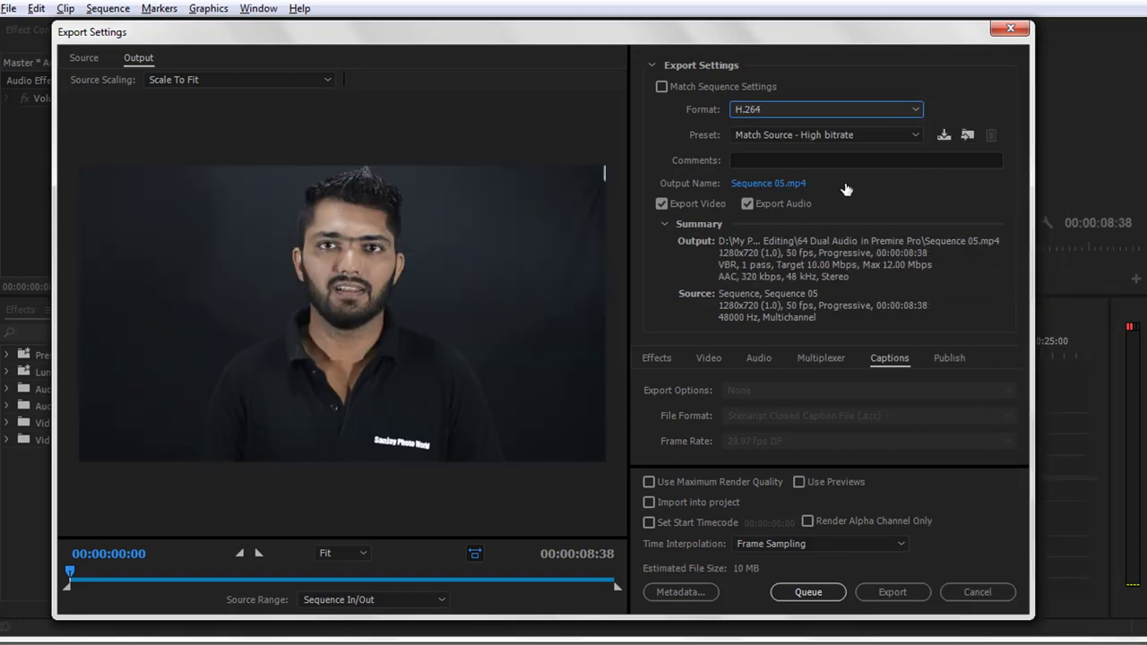
{"action": "left_click", "coordinate": [839, 138]}
{"action": "left_click", "coordinate": [840, 138]}
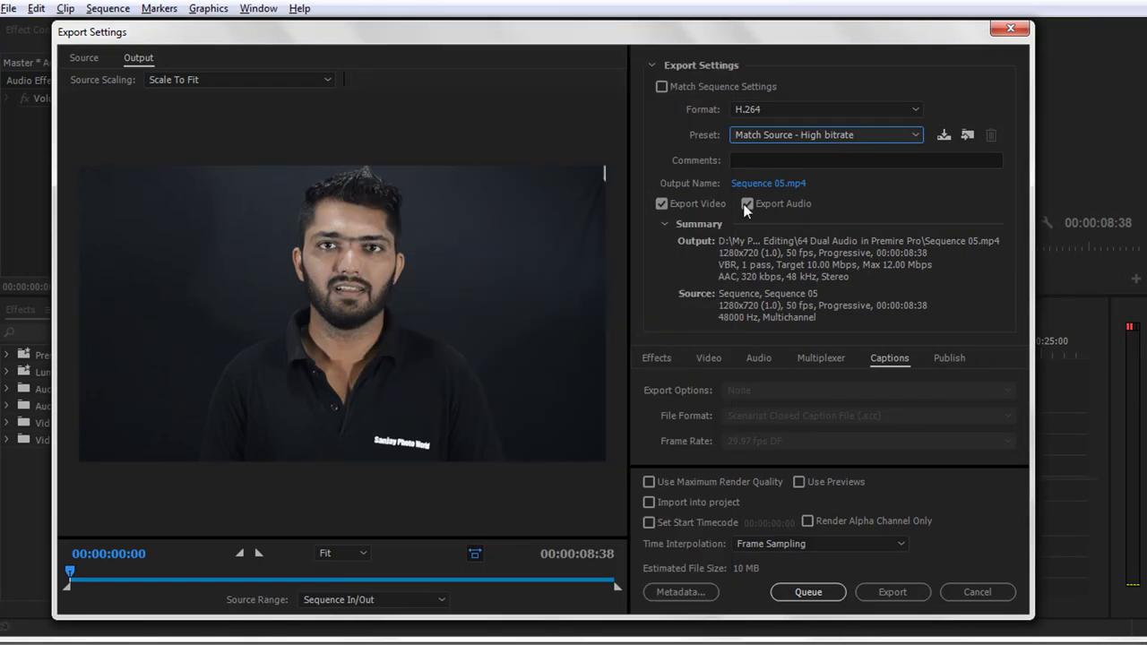
- Name the output file "main video in eng" in the dual lang folder and export the video
{"action": "left_click", "coordinate": [787, 183]}
{"action": "type", "text": "mai"}
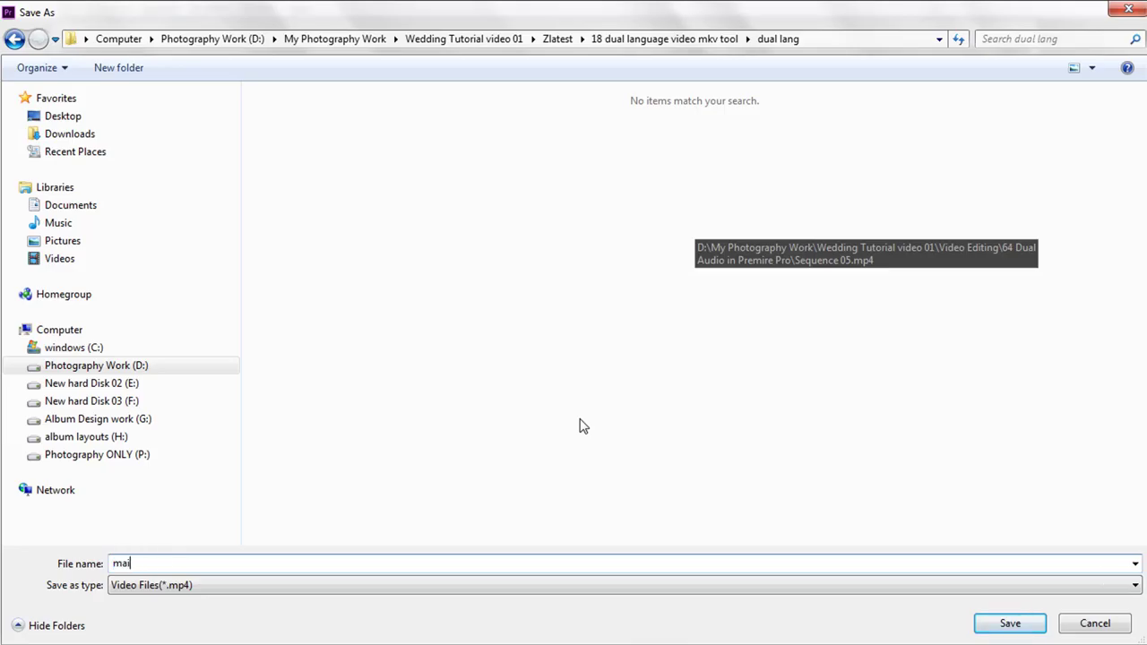
{"action": "type", "text": "n video in eng"}
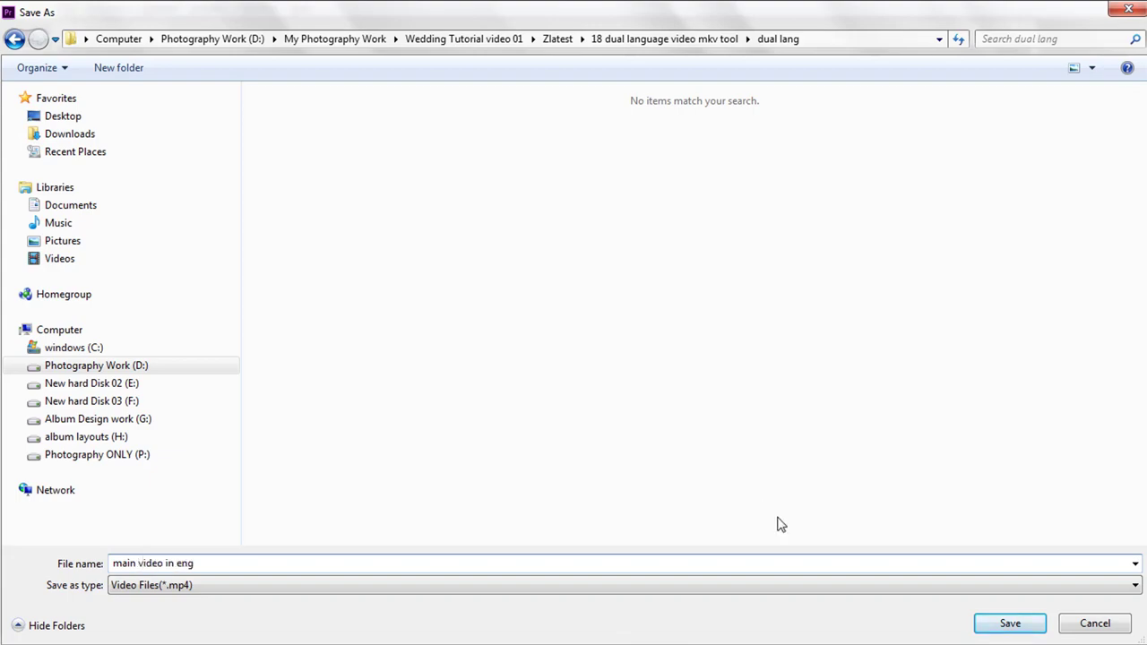
{"action": "left_click", "coordinate": [1009, 623]}
{"action": "left_click", "coordinate": [891, 592]}
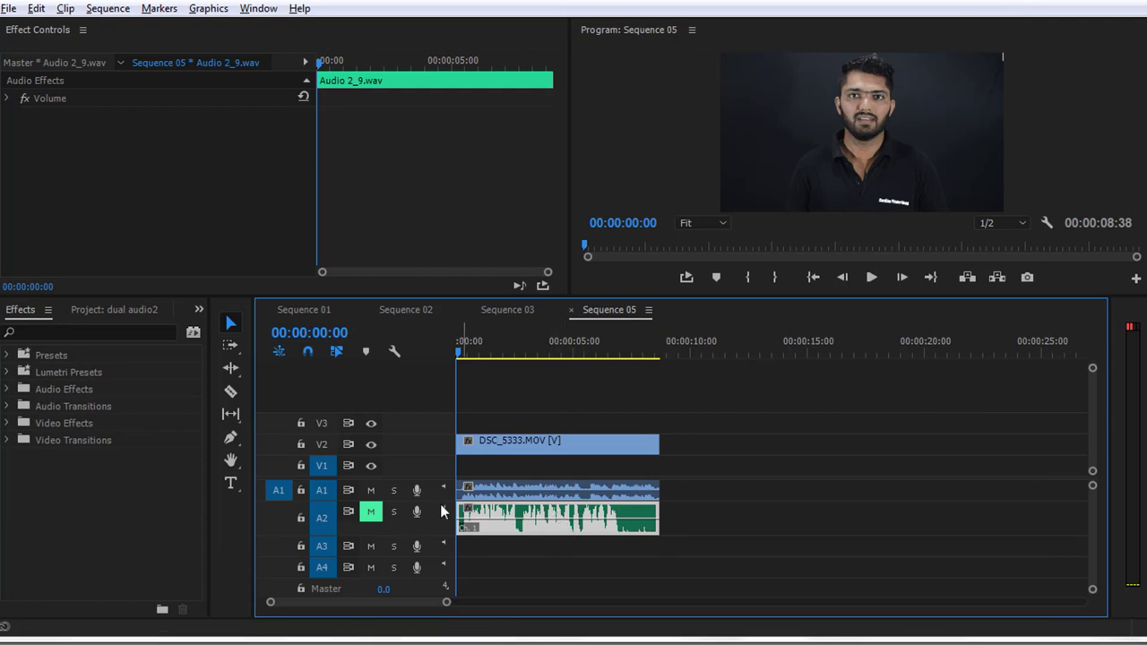
- Unmute the voice-over track A2 and mute the original audio on track A1
{"action": "left_click", "coordinate": [371, 513]}
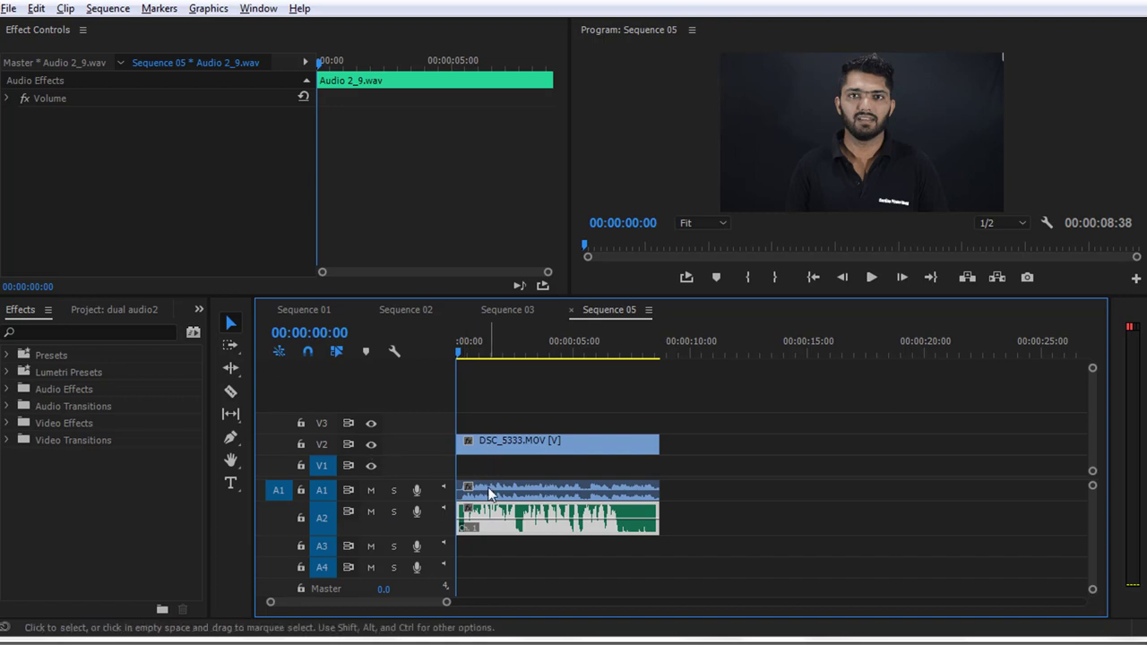
{"action": "left_click", "coordinate": [371, 490]}
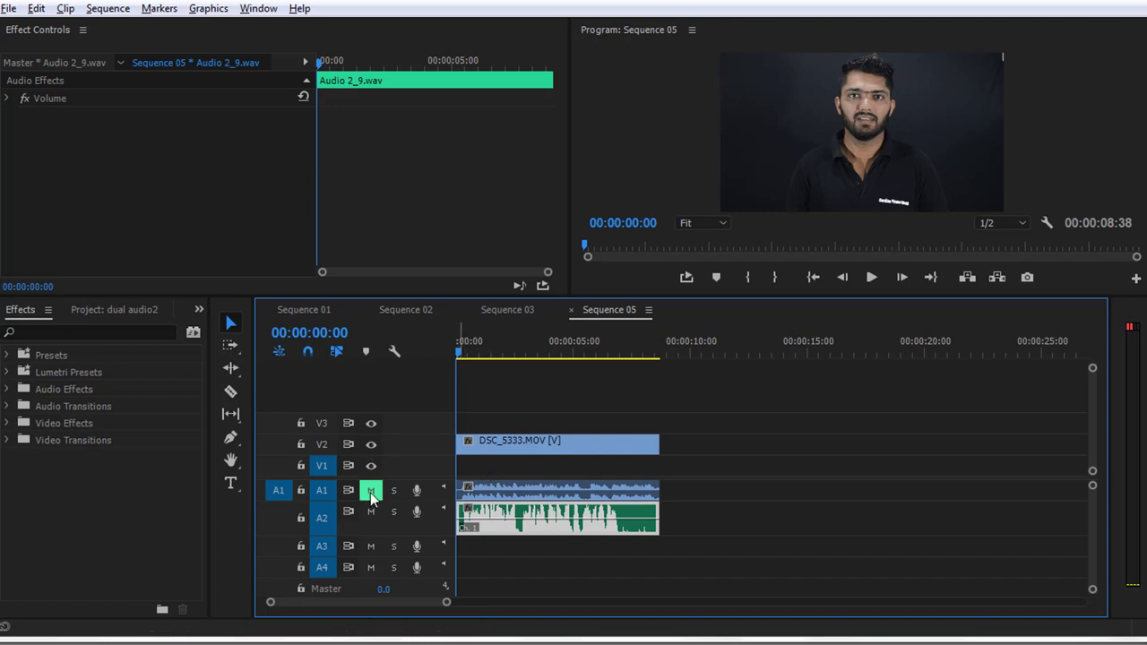
{"action": "left_click", "coordinate": [554, 491]}
{"action": "left_click", "coordinate": [517, 529]}
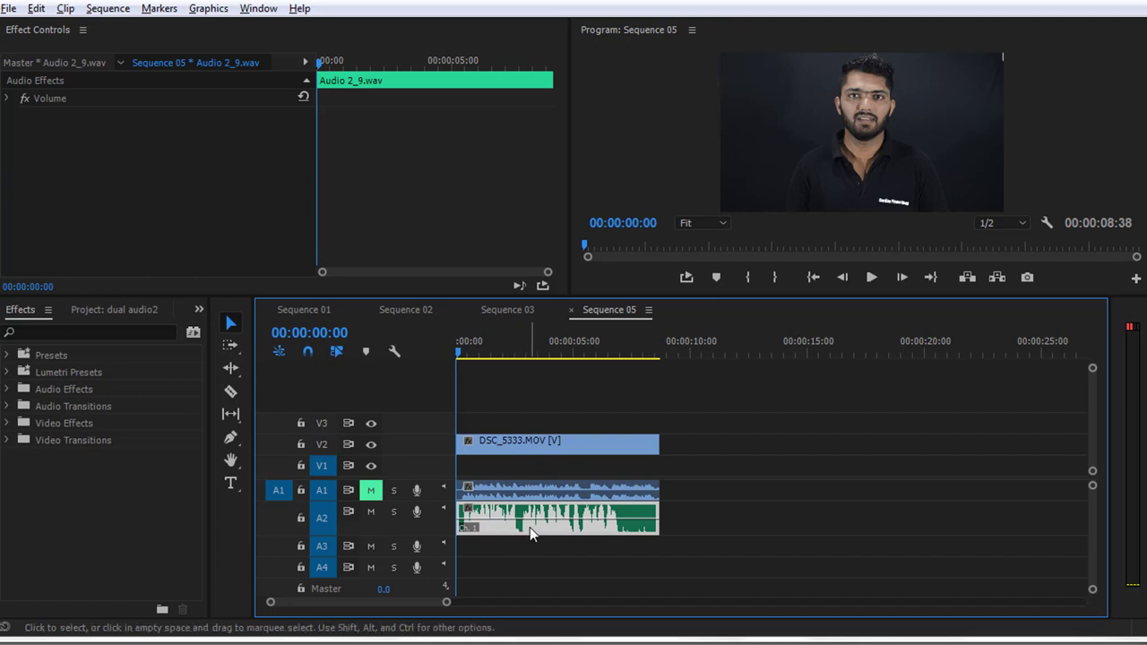
- Export the sequence's audio in MP3 format with the file name "english audio"
{"action": "left_click", "coordinate": [20, 9]}
{"action": "mouse_move", "coordinate": [67, 486]}
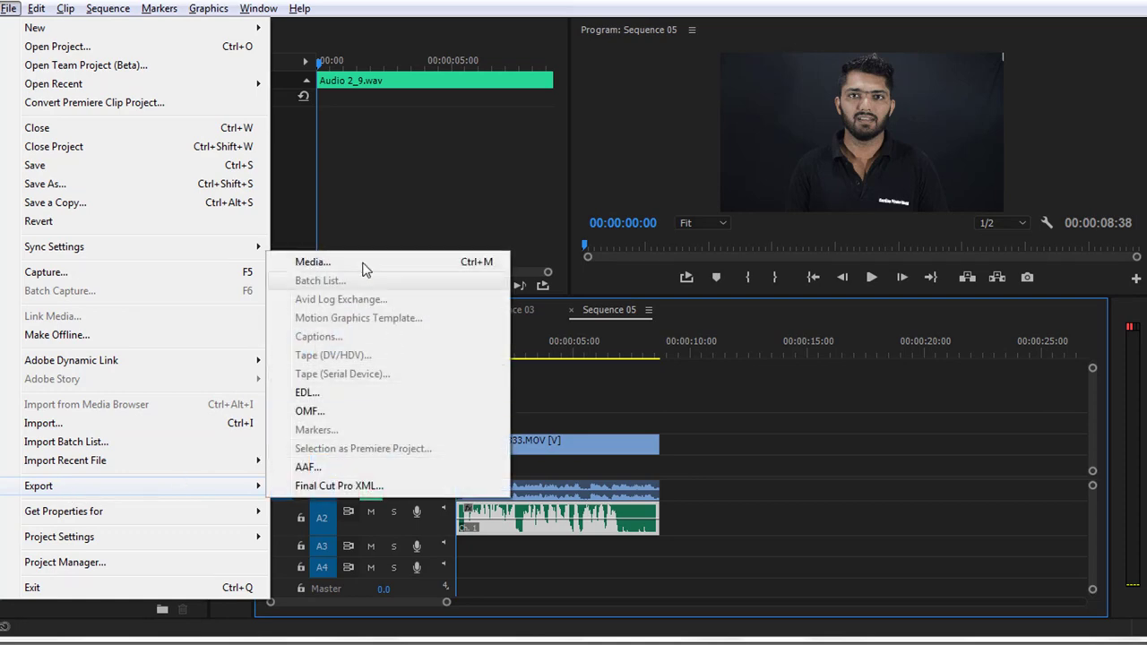
{"action": "left_click", "coordinate": [343, 263]}
{"action": "left_click", "coordinate": [798, 108]}
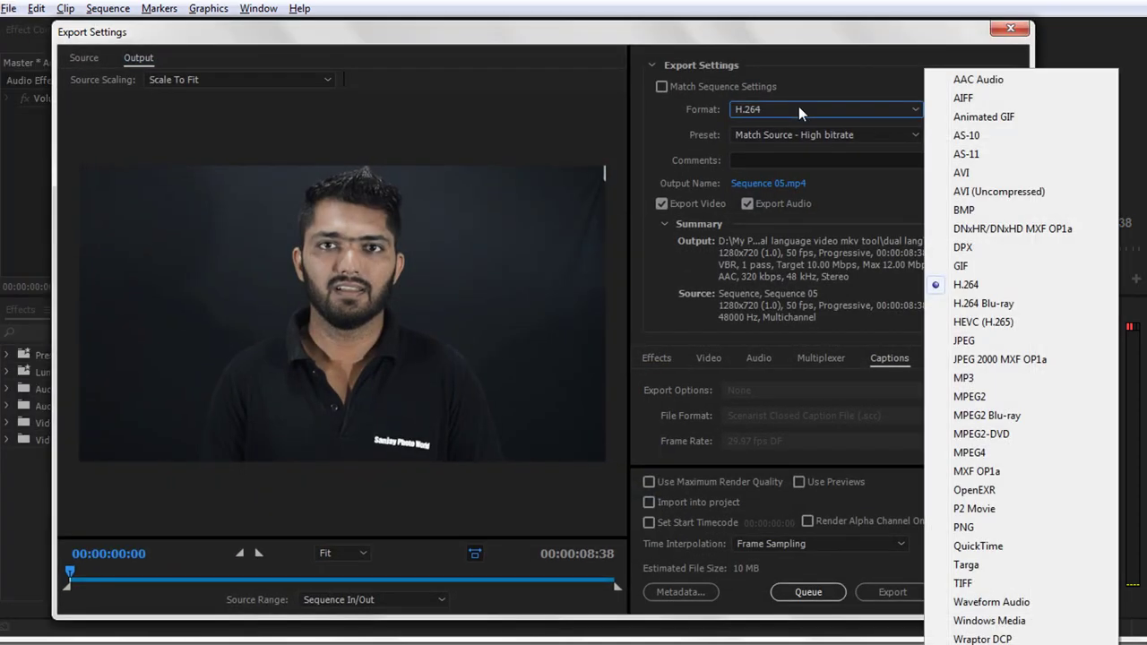
{"action": "left_click", "coordinate": [963, 377]}
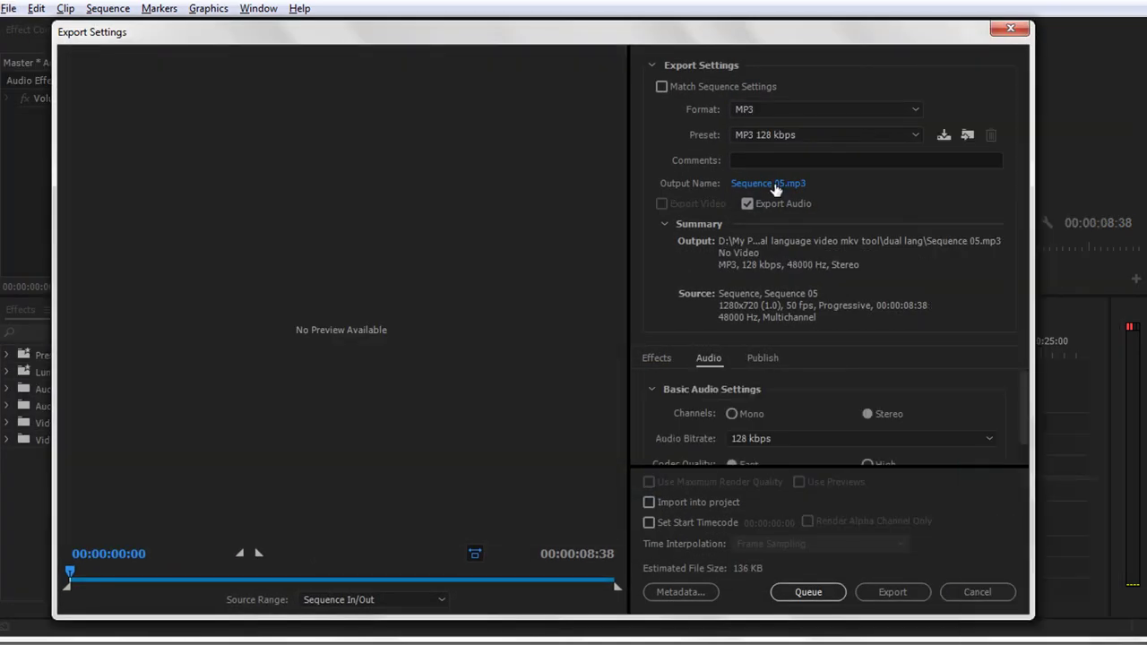
{"action": "left_click", "coordinate": [772, 184]}
{"action": "type", "text": "engl"}
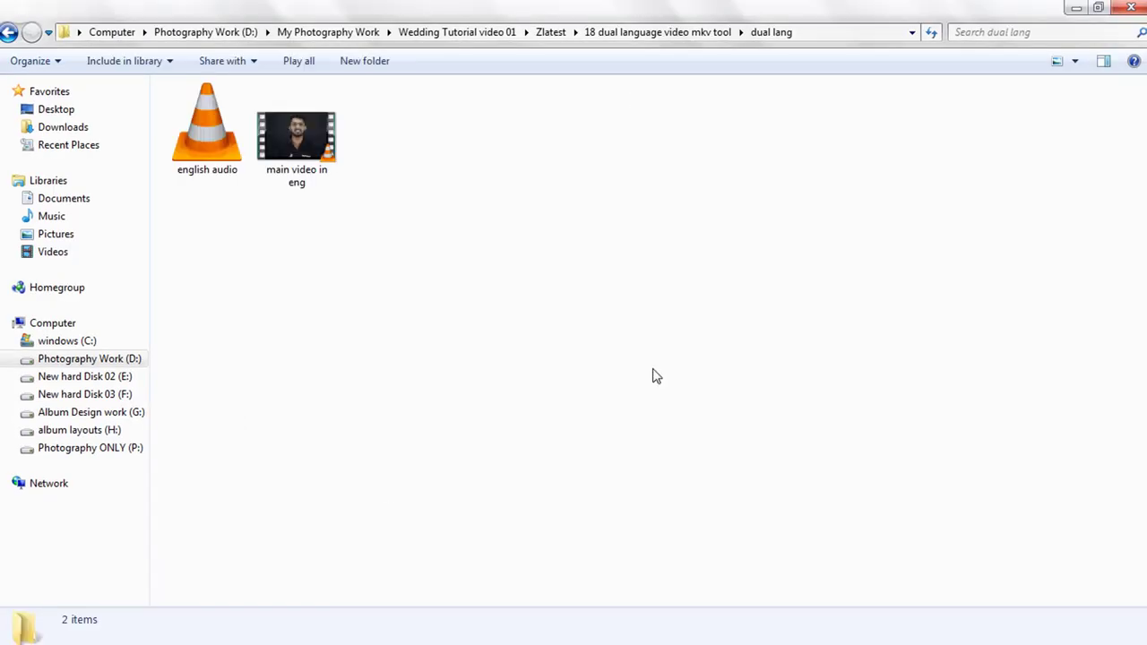
- Check the exported video and audio files in the dual lang folder
{"action": "left_click", "coordinate": [317, 169]}
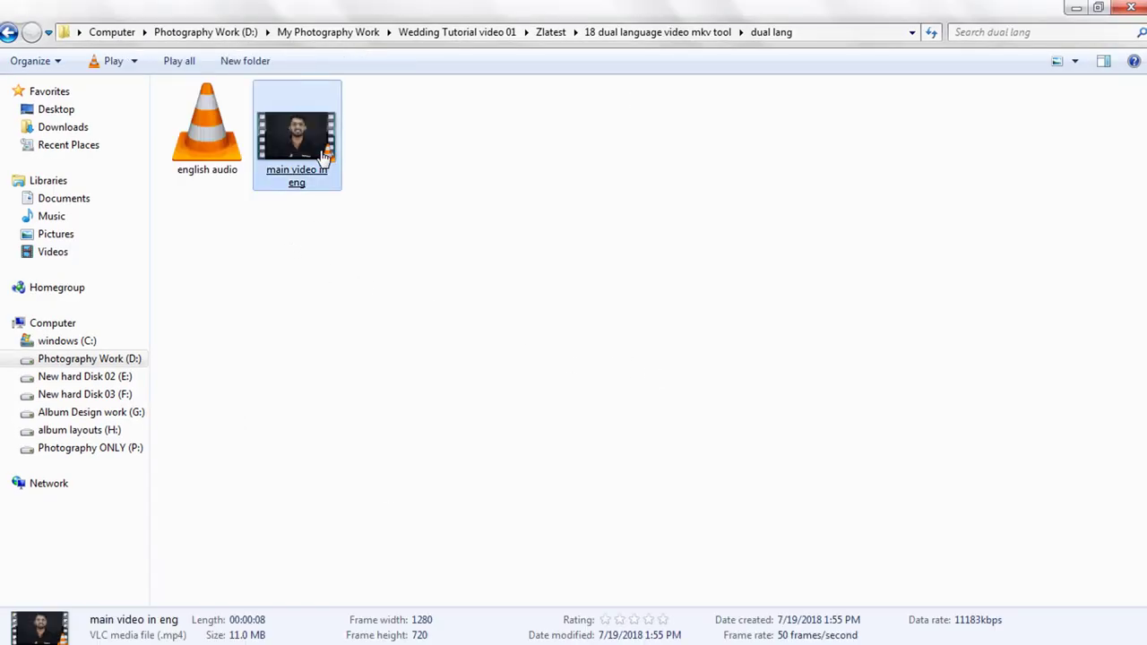
{"action": "left_click", "coordinate": [204, 191]}
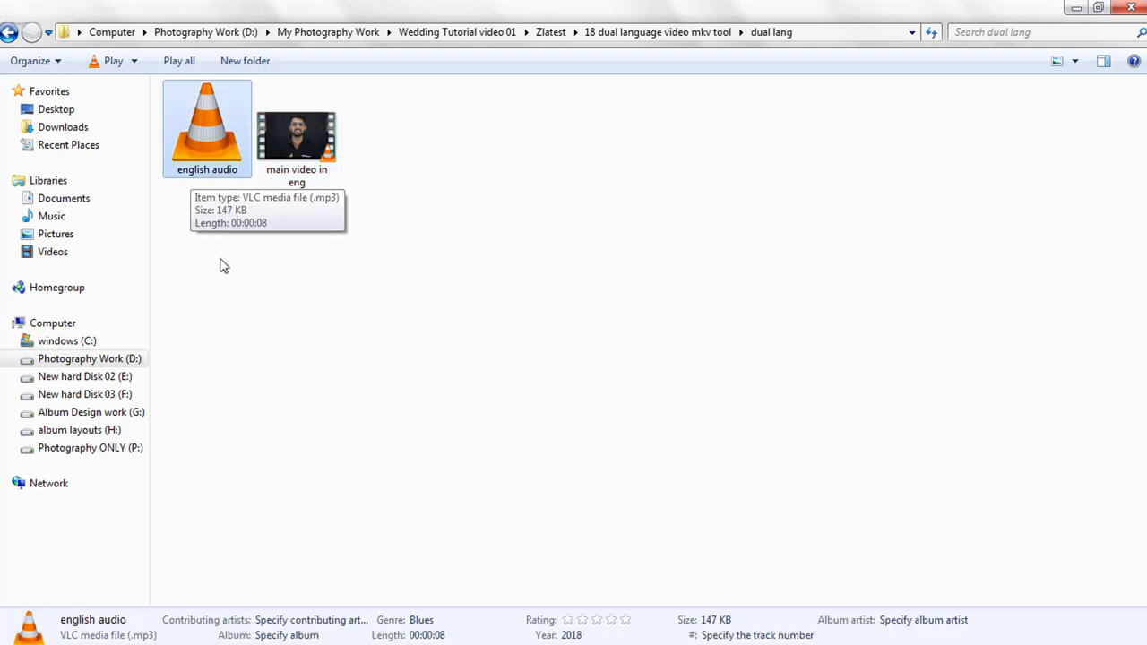
{"action": "left_click", "coordinate": [201, 231]}
{"action": "left_click_drag", "start_coordinate": [442, 265], "coordinate": [153, 76]}
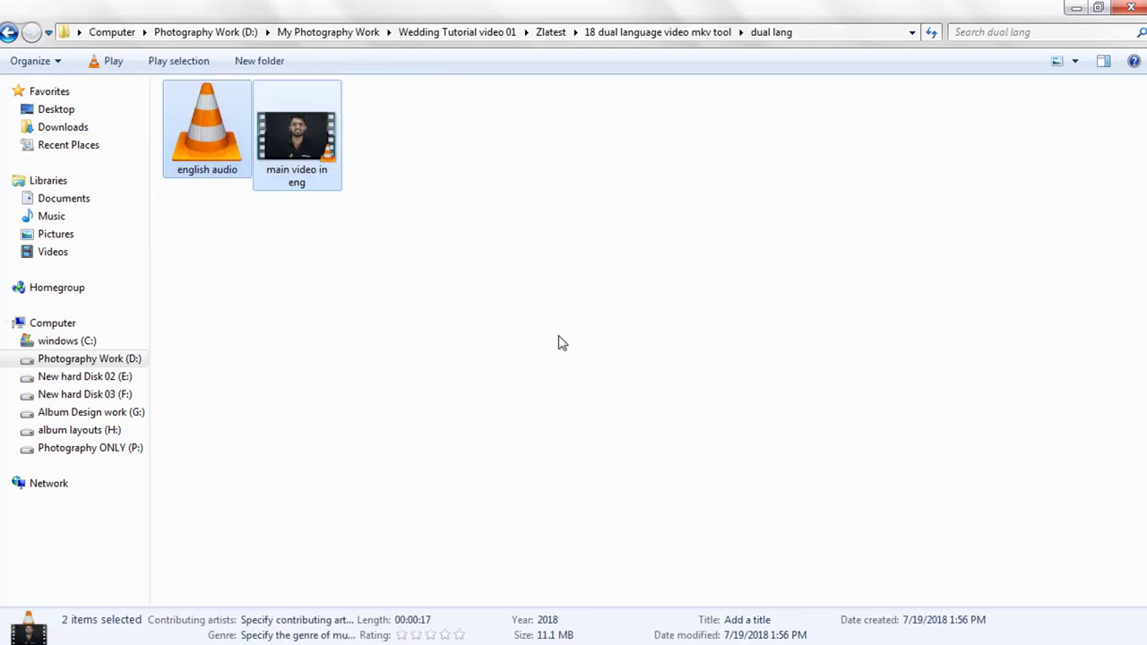
{"action": "left_click", "coordinate": [451, 207]}
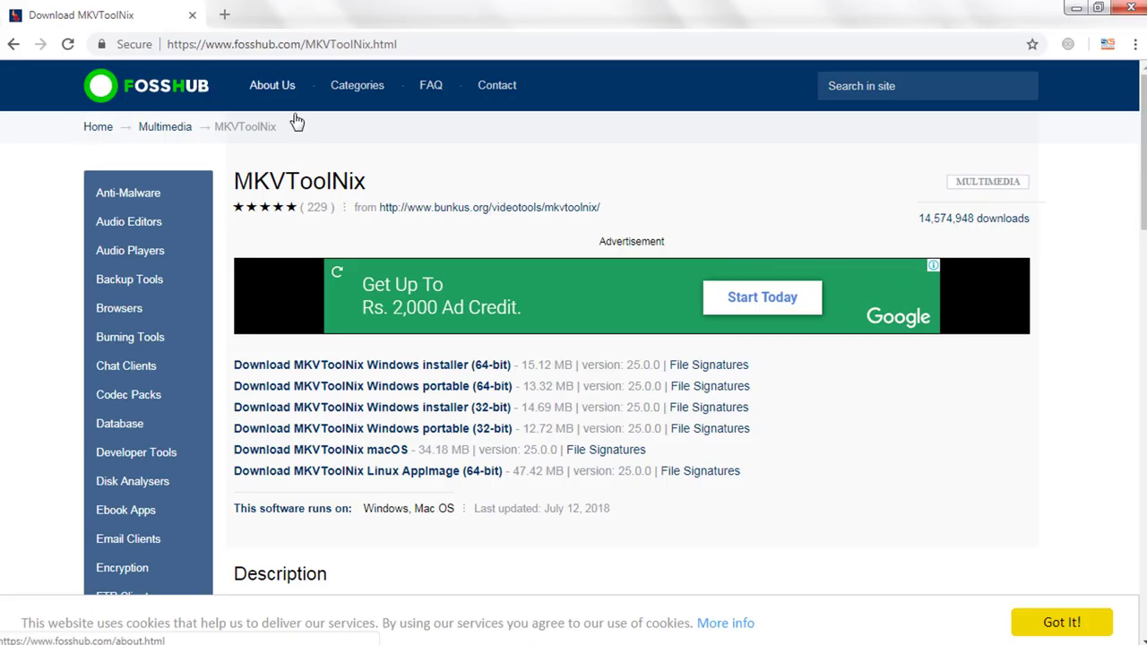
- Examine the MKVToolNix download page on FossHub, including its address, the available installers and the description
{"action": "left_click_drag", "start_coordinate": [435, 44], "coordinate": [165, 47]}
{"action": "left_click", "coordinate": [63, 171]}
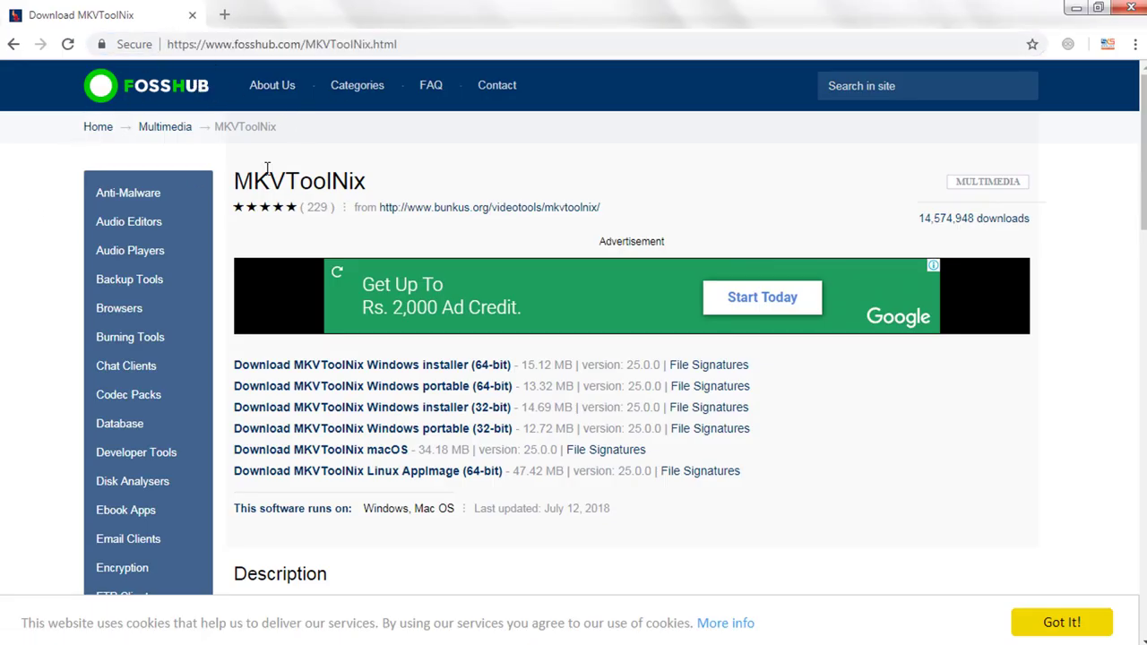
{"action": "left_click_drag", "start_coordinate": [243, 173], "coordinate": [370, 191]}
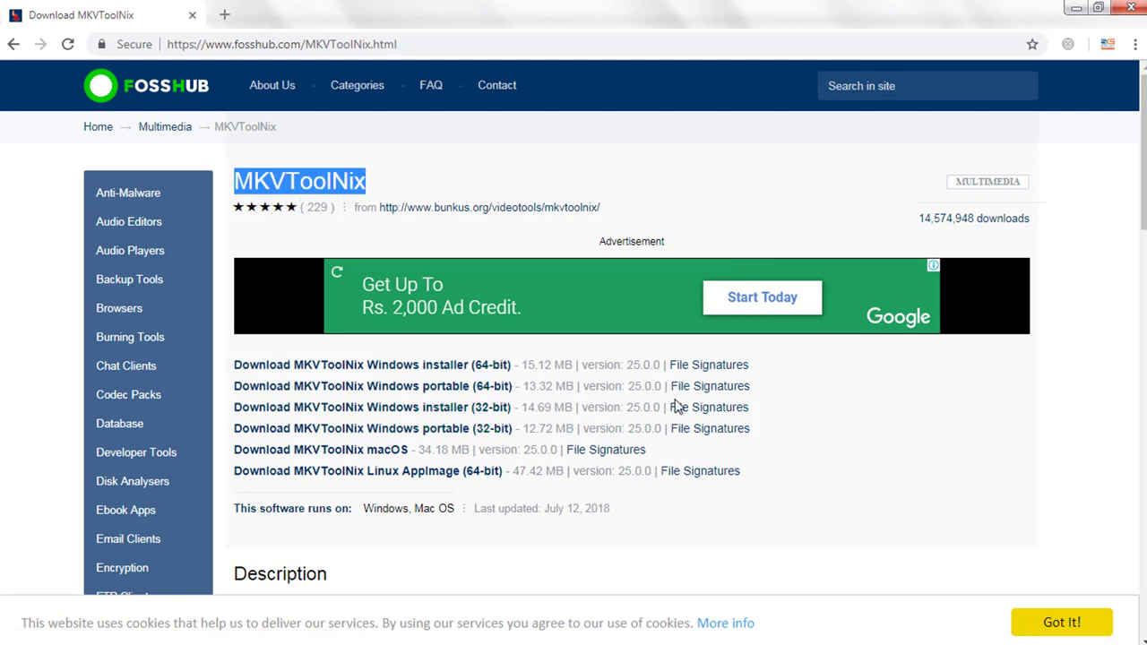
{"action": "scroll", "coordinate": [386, 377], "scroll_direction": "down", "scroll_amount": 3}
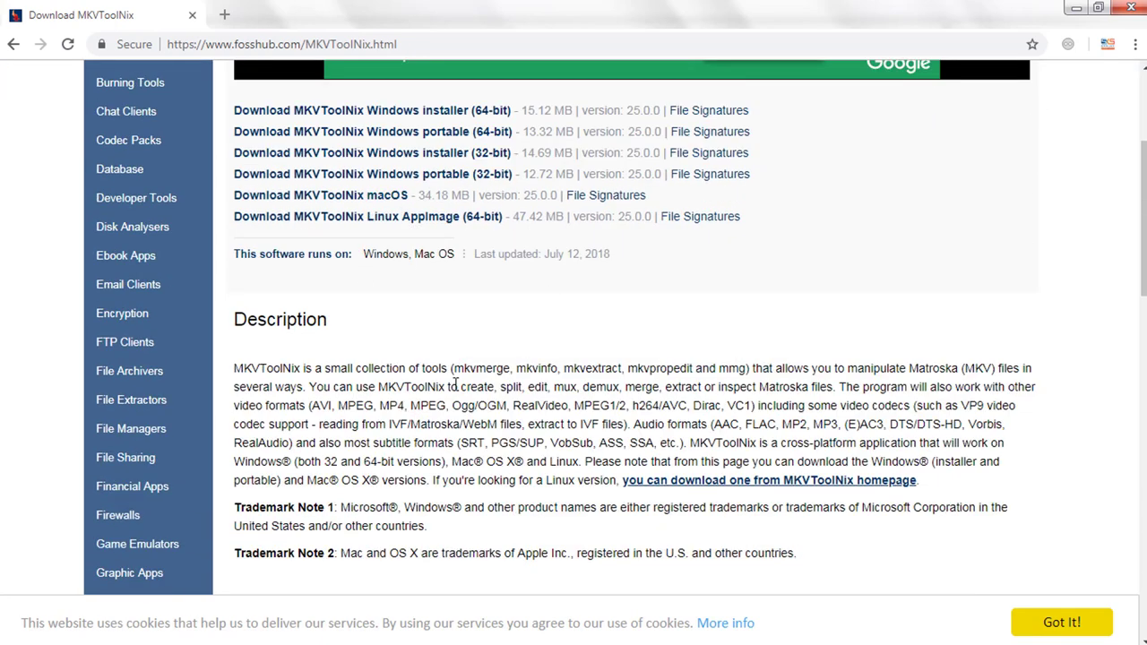
{"action": "scroll", "coordinate": [455, 383], "scroll_direction": "up", "scroll_amount": 3}
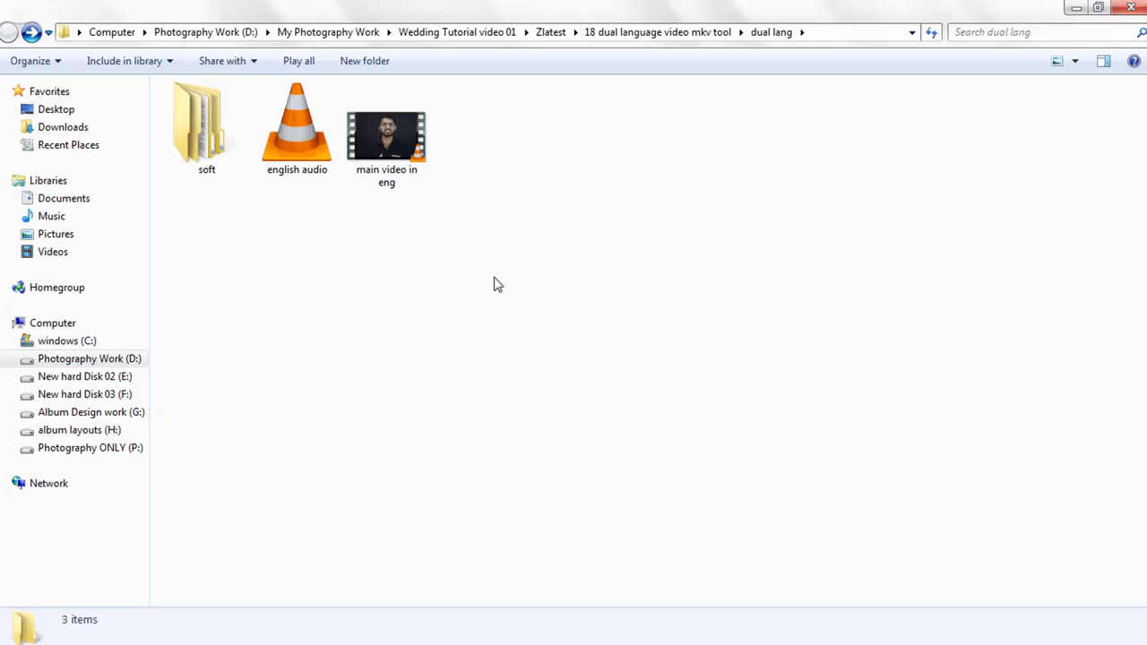
- Open the mak tool folder inside soft and check the extraction options for the mkvtoolnix-64-bit-25.0.0 archive
{"action": "double_click", "coordinate": [210, 170]}
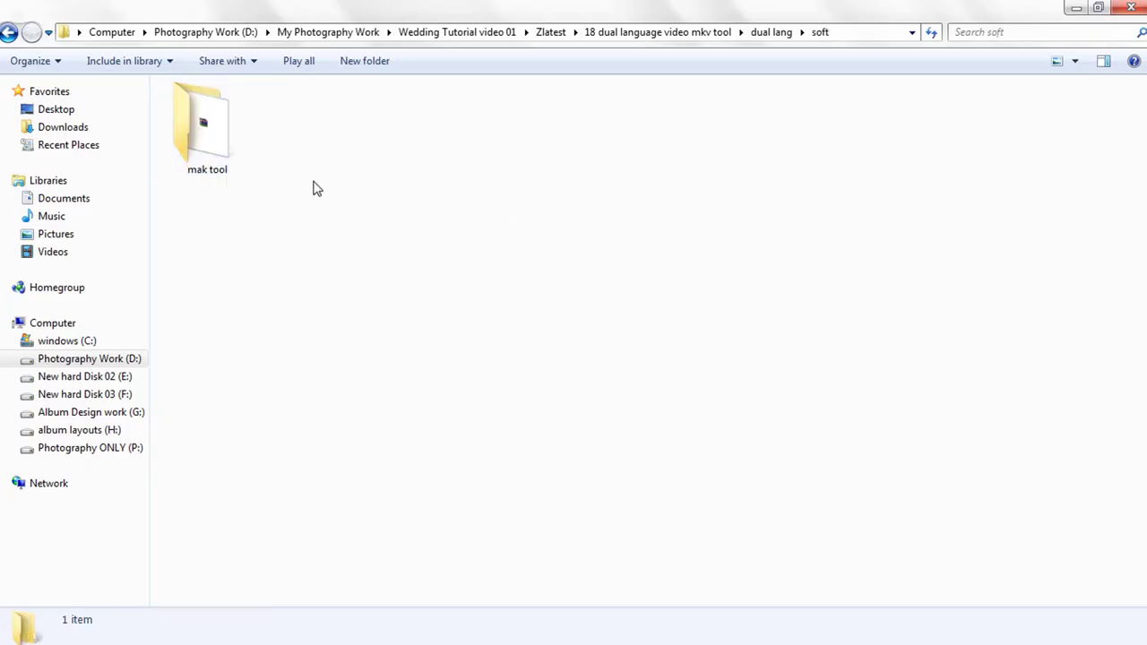
{"action": "double_click", "coordinate": [238, 139]}
{"action": "left_click", "coordinate": [320, 107]}
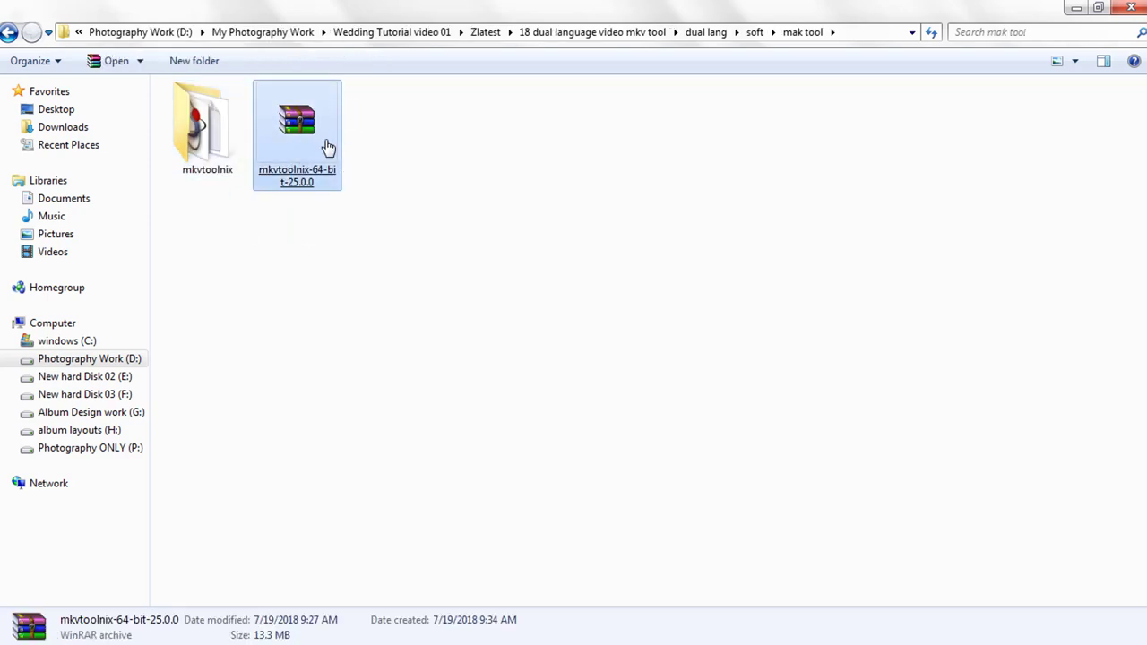
{"action": "right_click", "coordinate": [326, 140]}
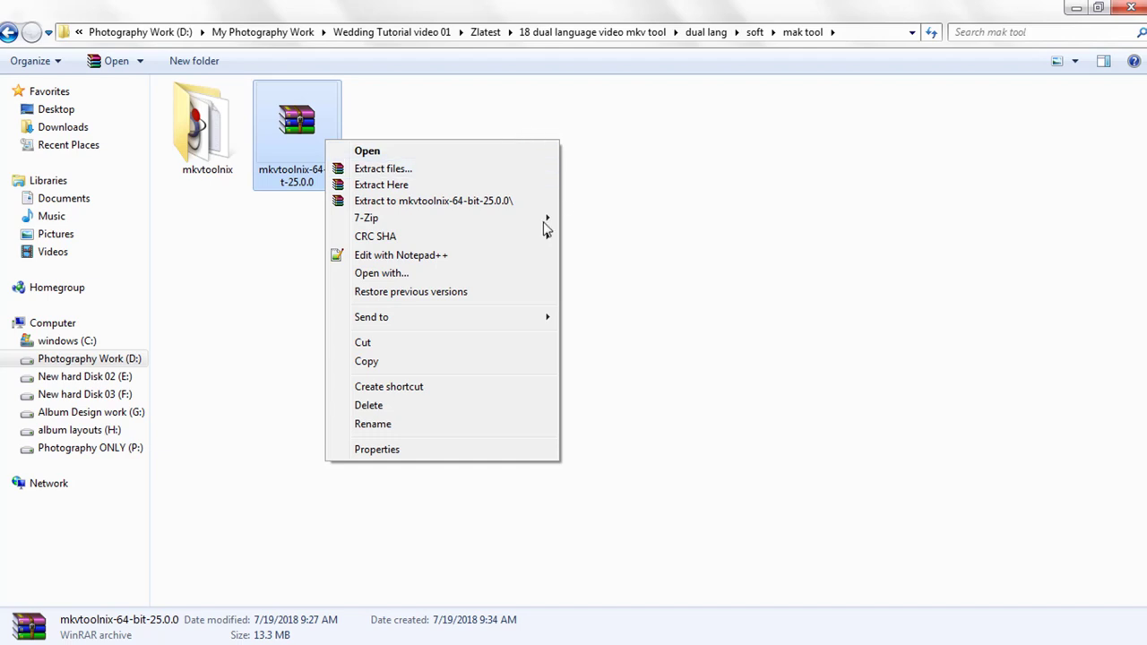
{"action": "left_click", "coordinate": [410, 126]}
{"action": "left_click", "coordinate": [302, 141]}
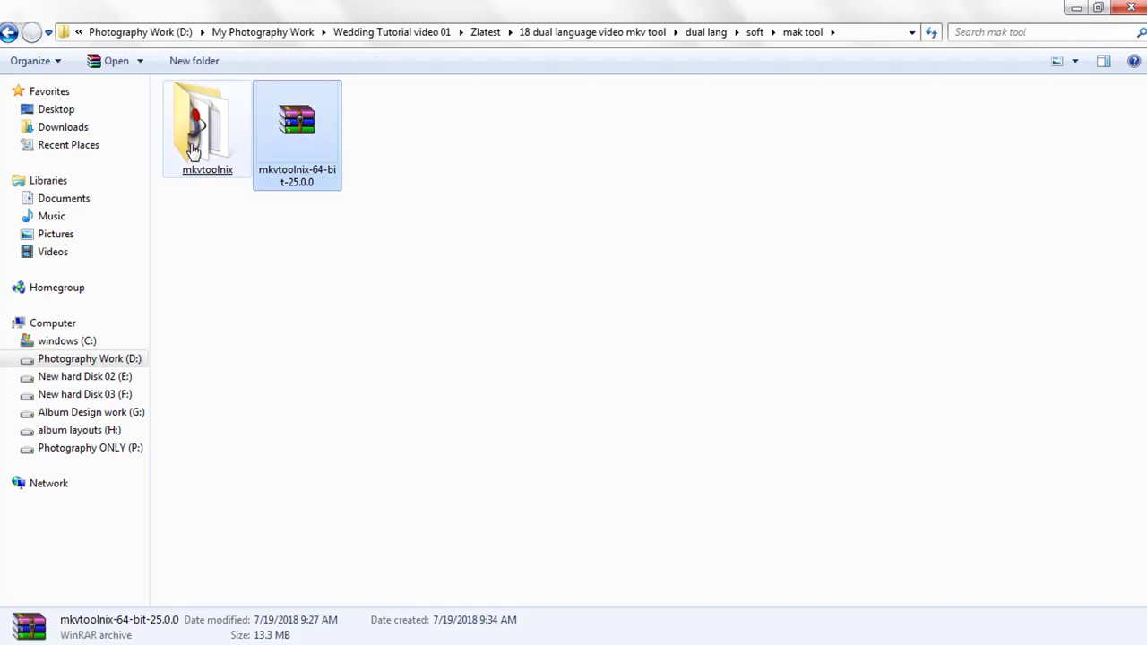
- Open the extracted mkvtoolnix folder and launch mkvtoolnix-gui
{"action": "double_click", "coordinate": [192, 146]}
{"action": "key", "text": "ctrl+a"}
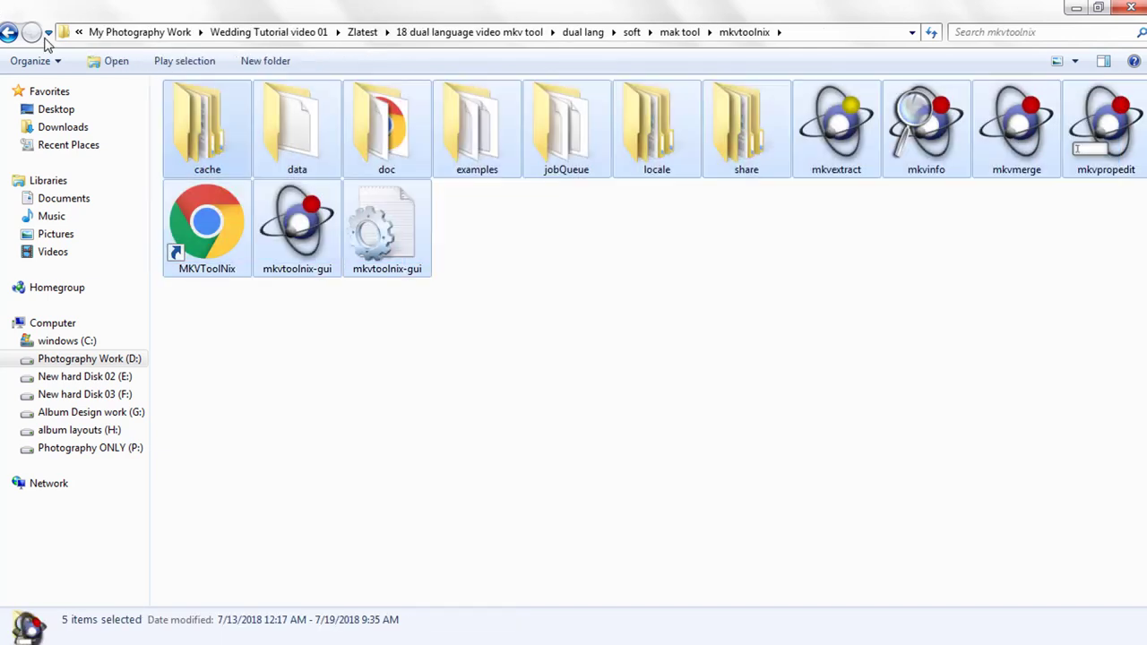
{"action": "left_click", "coordinate": [979, 284]}
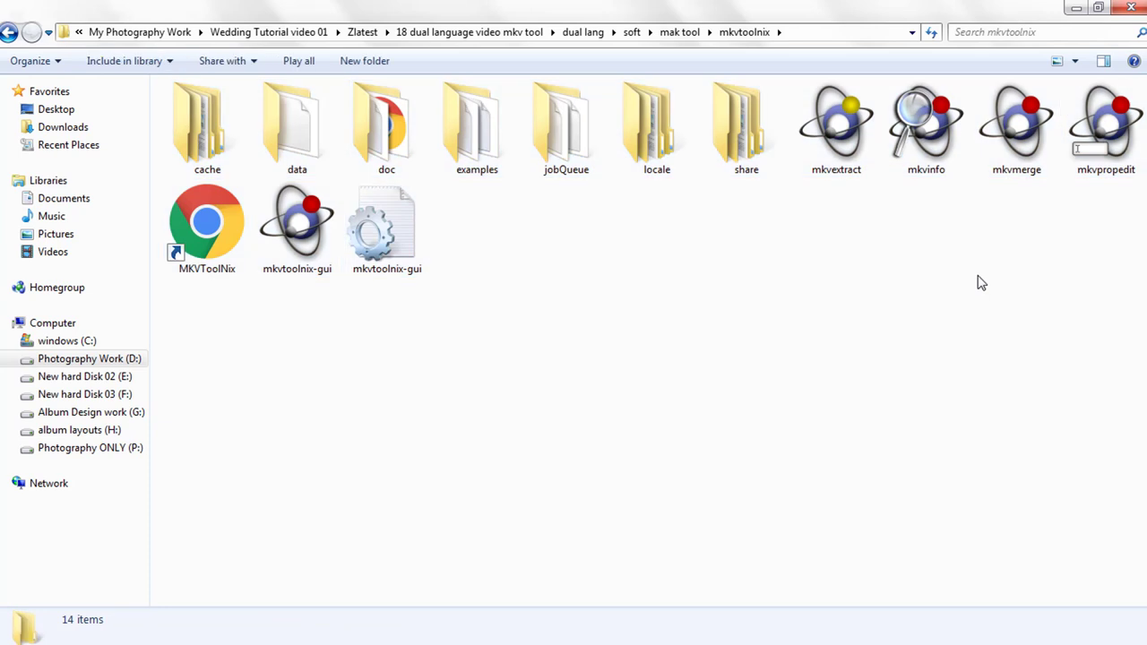
{"action": "double_click", "coordinate": [314, 271]}
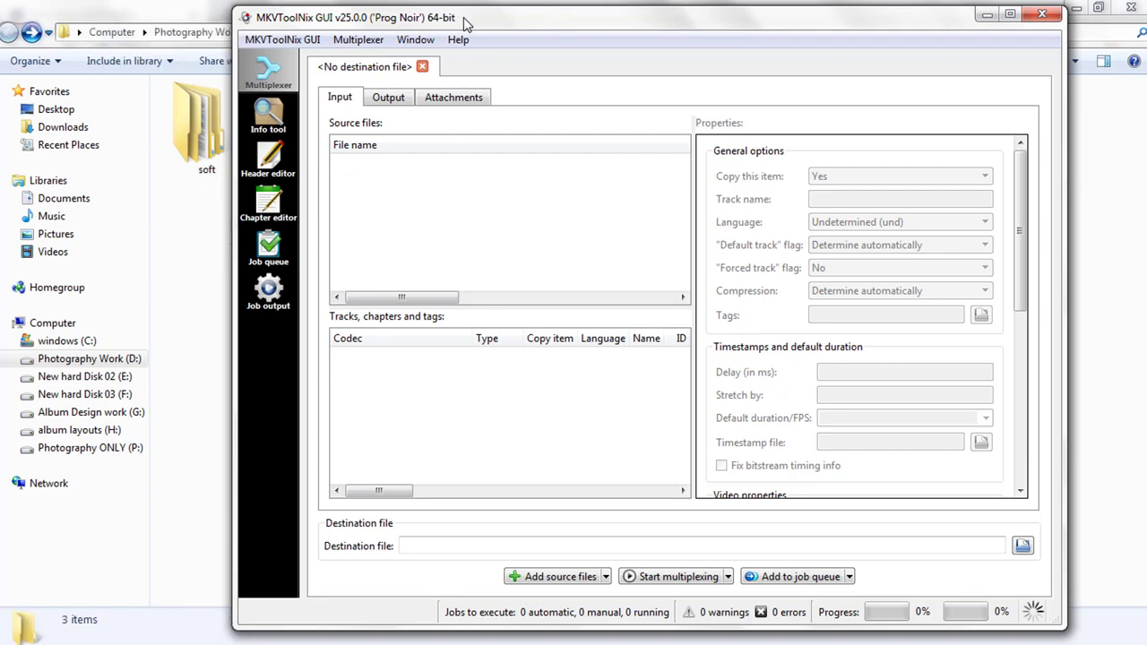
- Add main video in eng as a source file in MKVToolNix and set its AAC audio track's language to Hindi (hin)
{"action": "left_click_drag", "start_coordinate": [466, 23], "coordinate": [694, 33]}
{"action": "left_click_drag", "start_coordinate": [385, 157], "coordinate": [723, 223]}
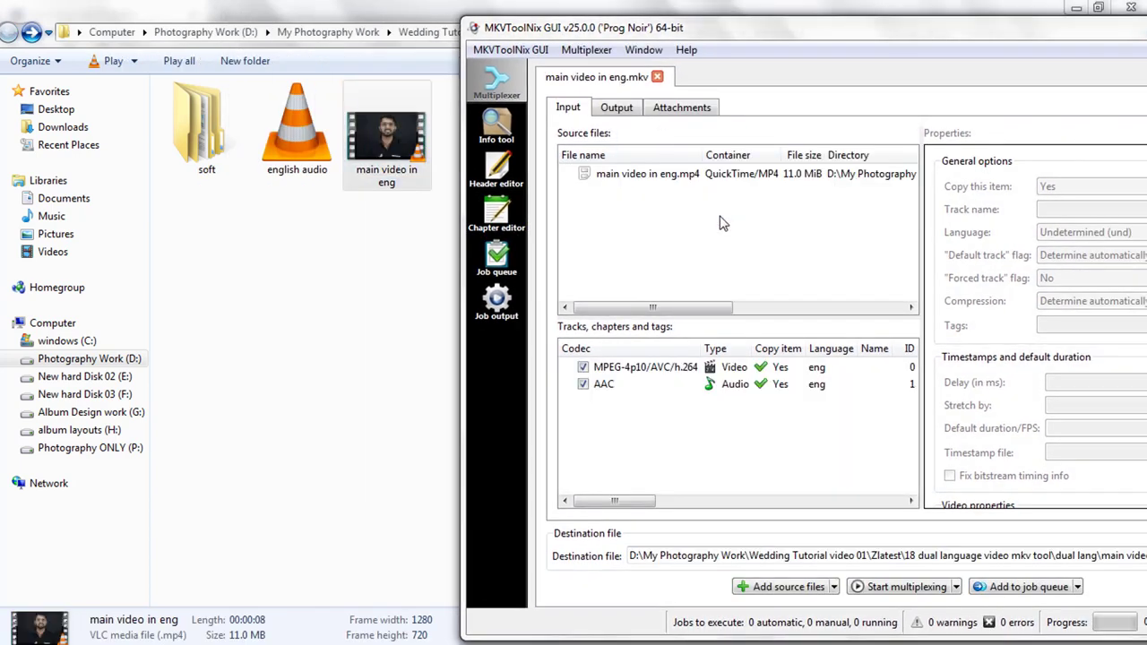
{"action": "left_click", "coordinate": [645, 385]}
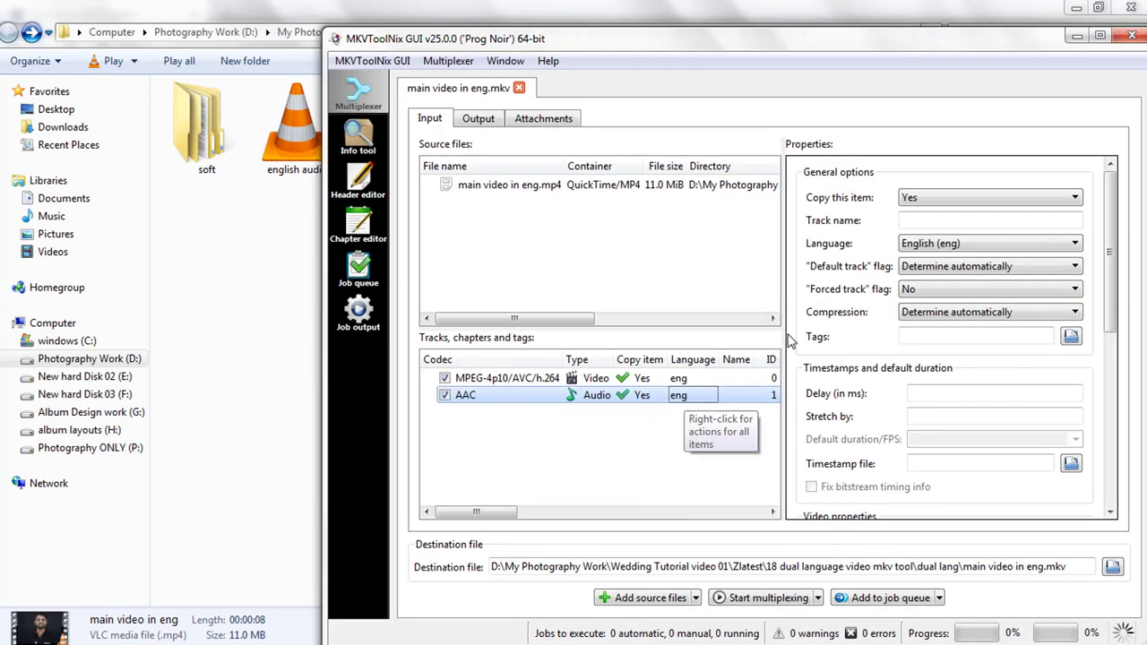
{"action": "left_click", "coordinate": [939, 243]}
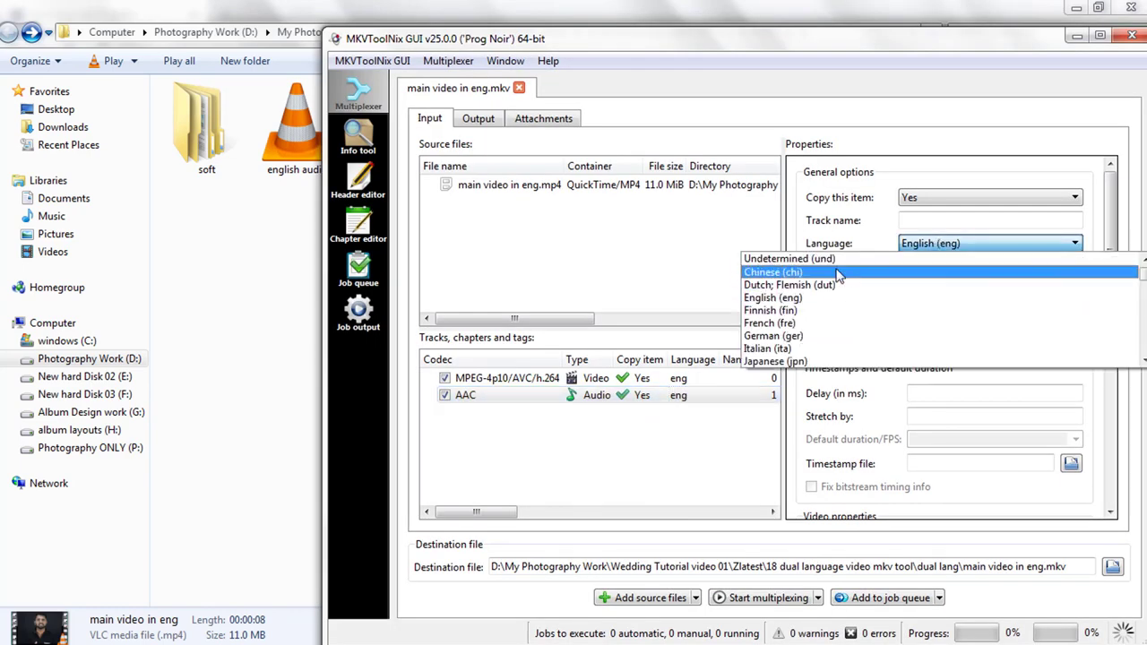
{"action": "scroll", "coordinate": [806, 323], "scroll_direction": "down", "scroll_amount": 3}
{"action": "left_click", "coordinate": [806, 323]}
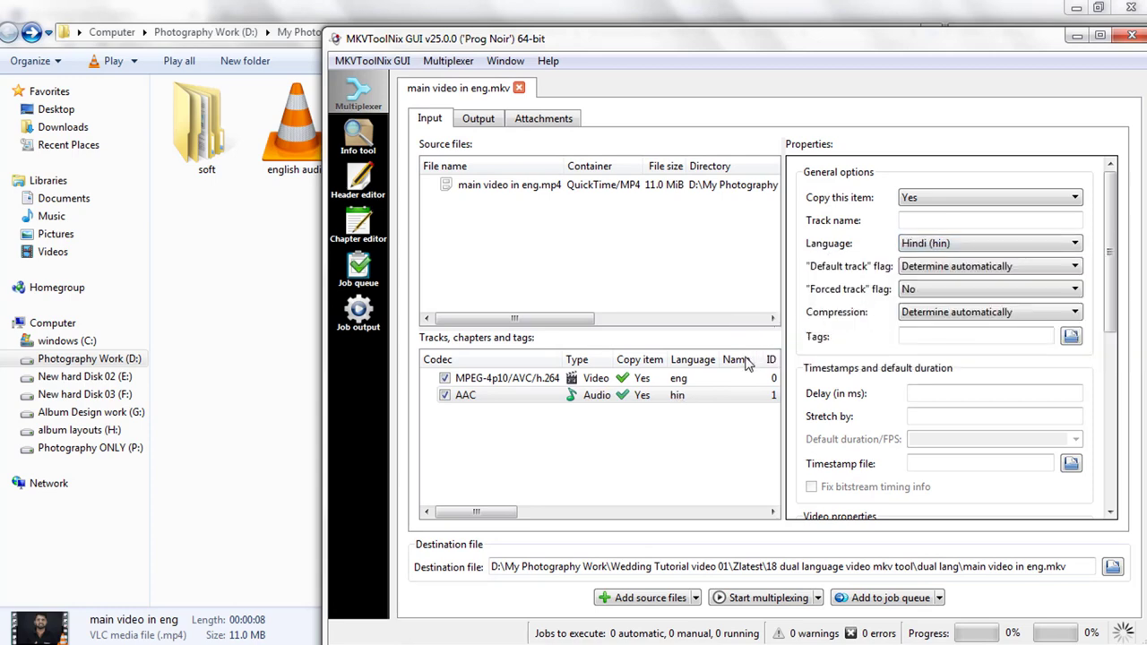
{"action": "left_click", "coordinate": [600, 441]}
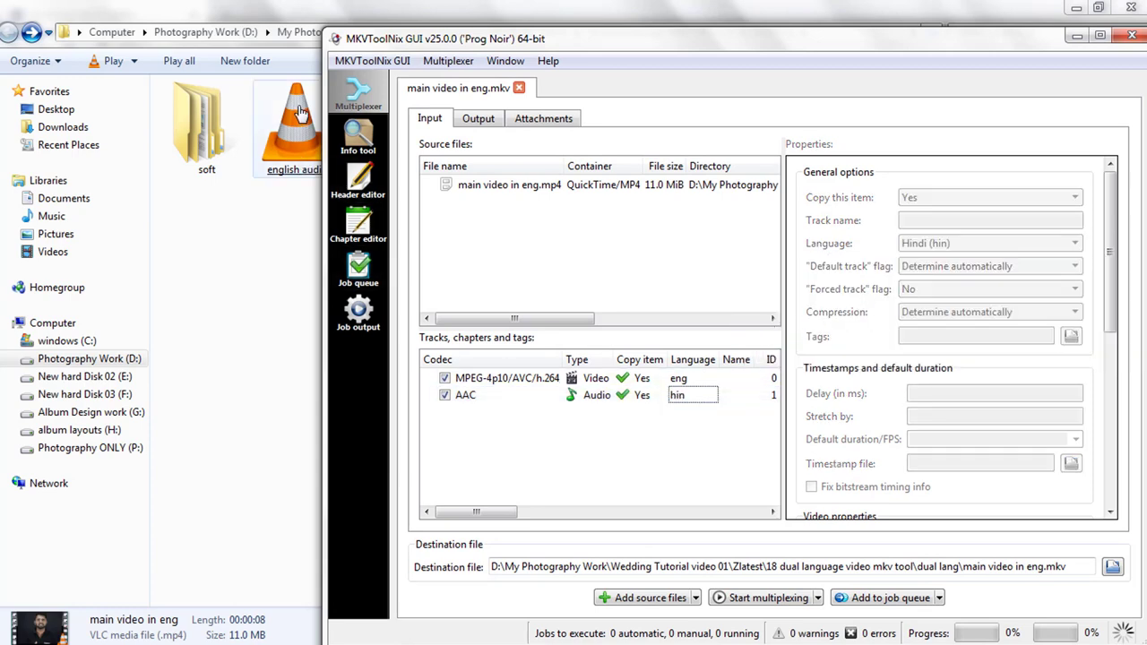
- Add the english audio file as a new source file to the current multiplex settings
{"action": "left_click", "coordinate": [300, 179]}
{"action": "left_click_drag", "start_coordinate": [300, 180], "coordinate": [578, 433]}
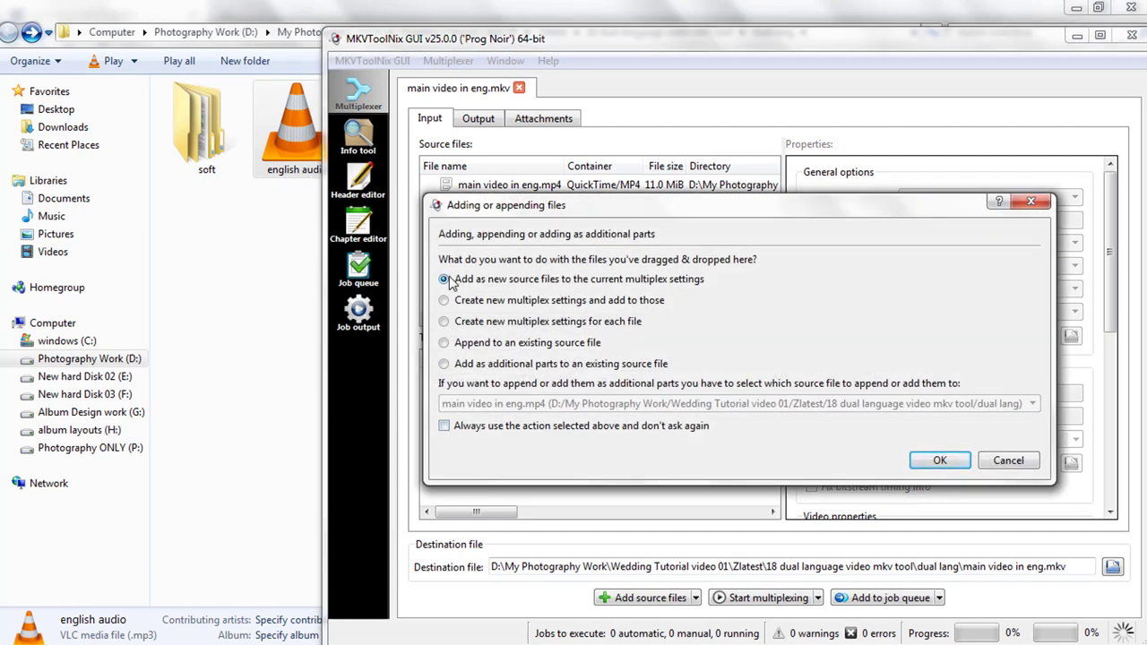
{"action": "left_click", "coordinate": [939, 460]}
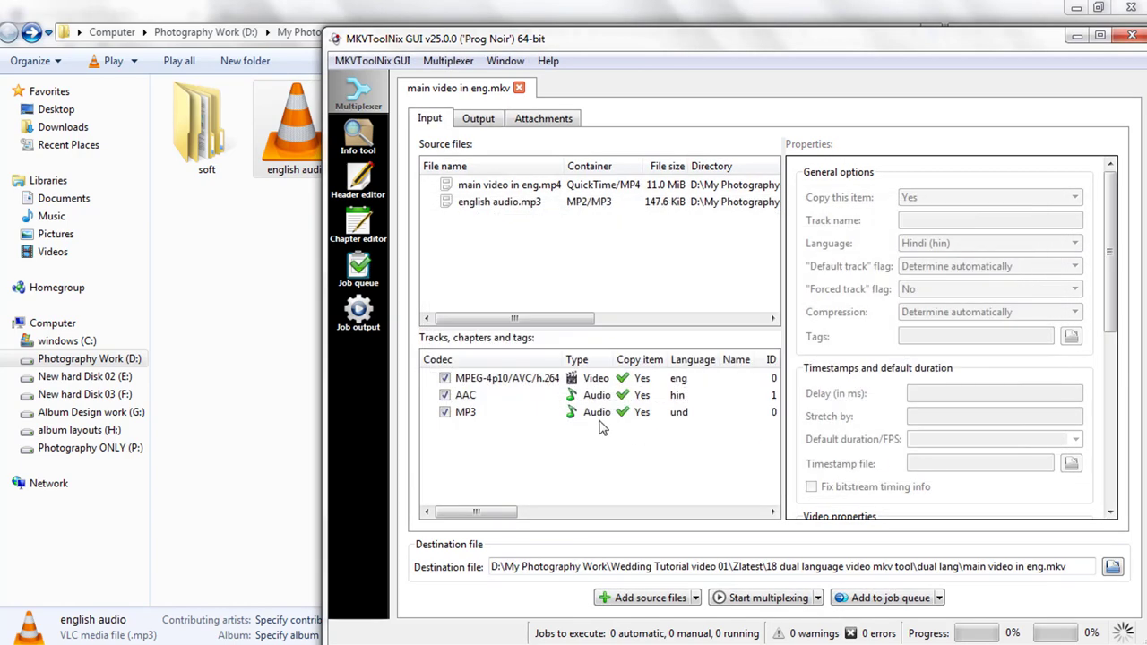
- Set the language of the MP3 audio track to English (eng)
{"action": "left_click", "coordinate": [483, 414]}
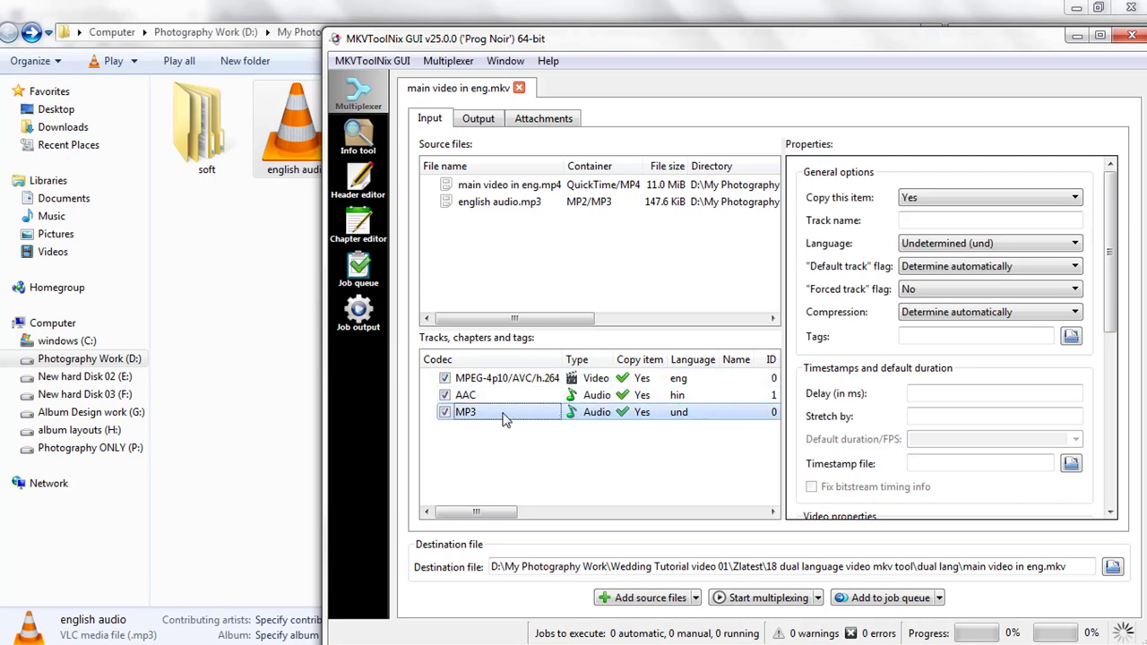
{"action": "left_click", "coordinate": [977, 244]}
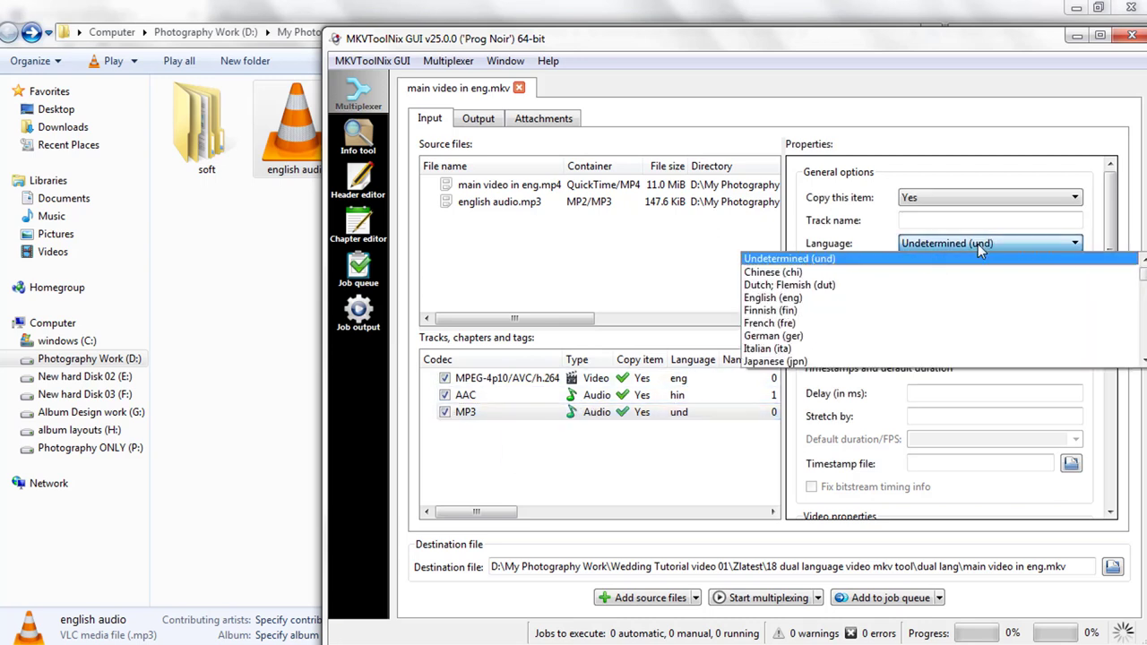
{"action": "left_click", "coordinate": [809, 300]}
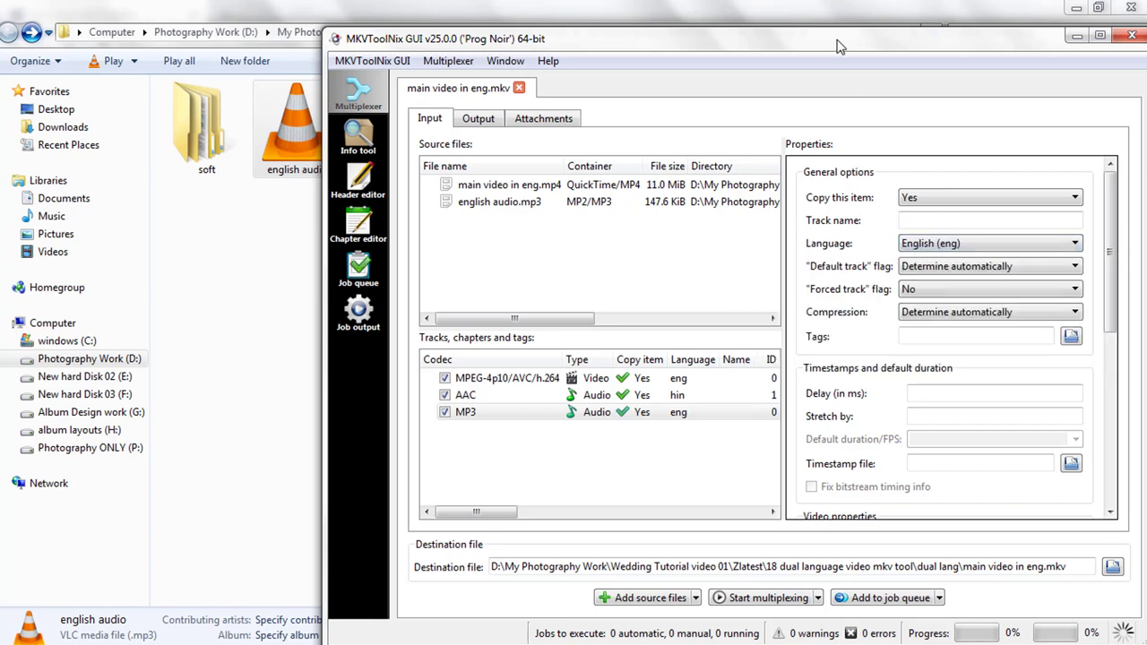
- Review the video track, the two audio tracks and the destination file's .mkv extension
{"action": "left_click_drag", "start_coordinate": [840, 47], "coordinate": [753, 28]}
{"action": "left_click", "coordinate": [555, 360], "text": "shift"}
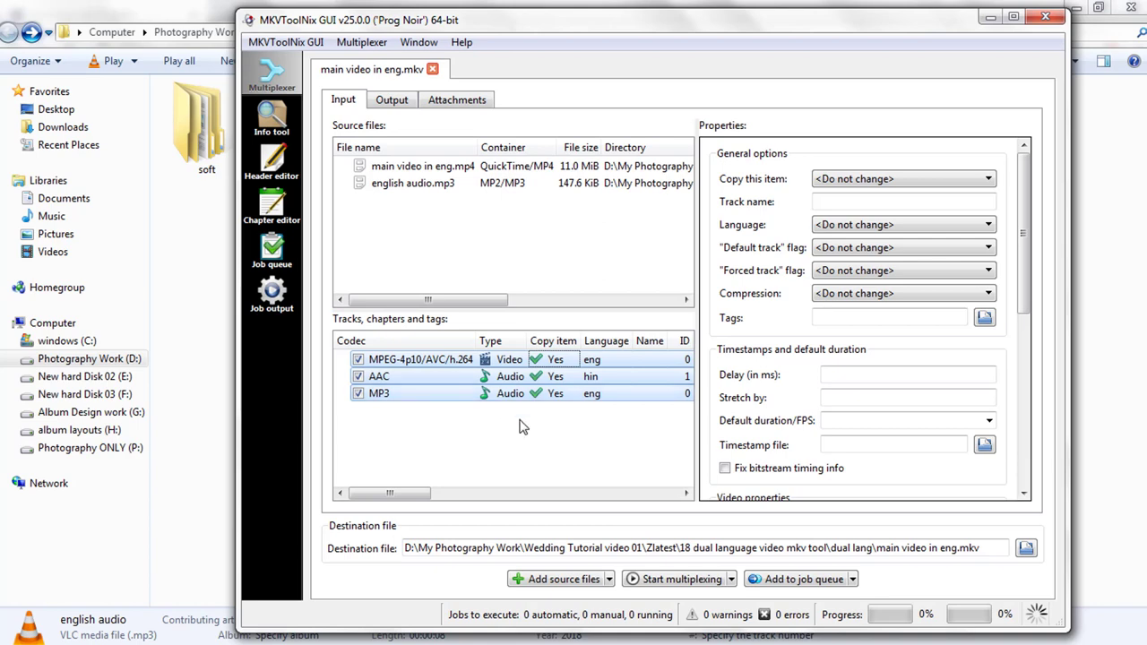
{"action": "left_click_drag", "start_coordinate": [986, 551], "coordinate": [964, 548]}
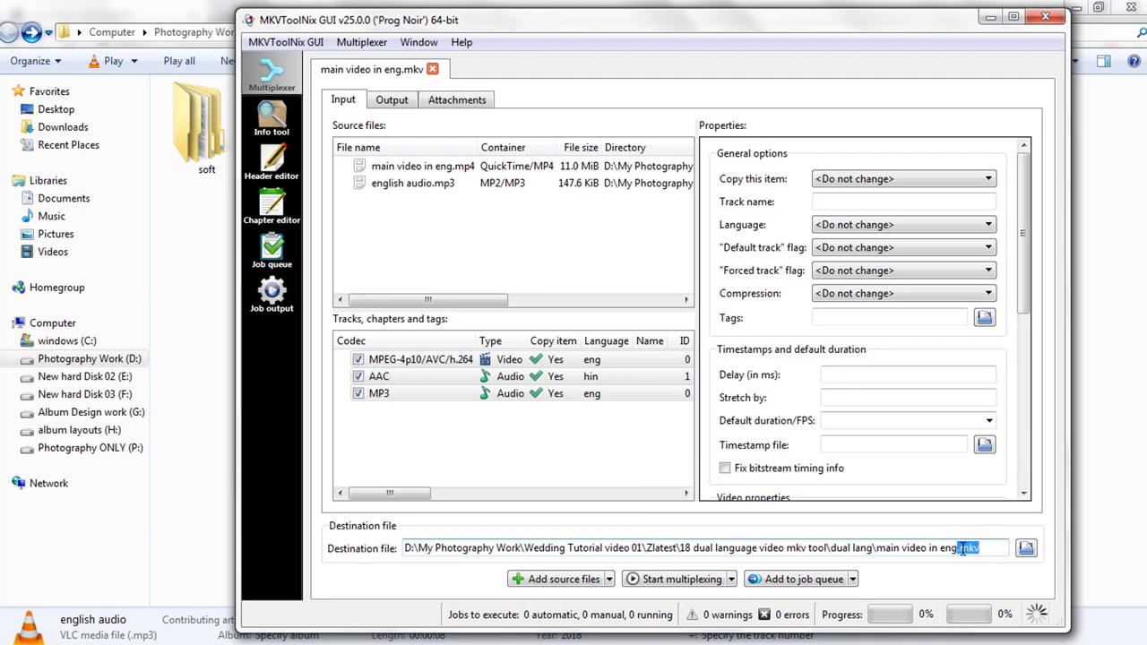
{"action": "left_click", "coordinate": [403, 394]}
{"action": "left_click", "coordinate": [405, 384], "text": "shift"}
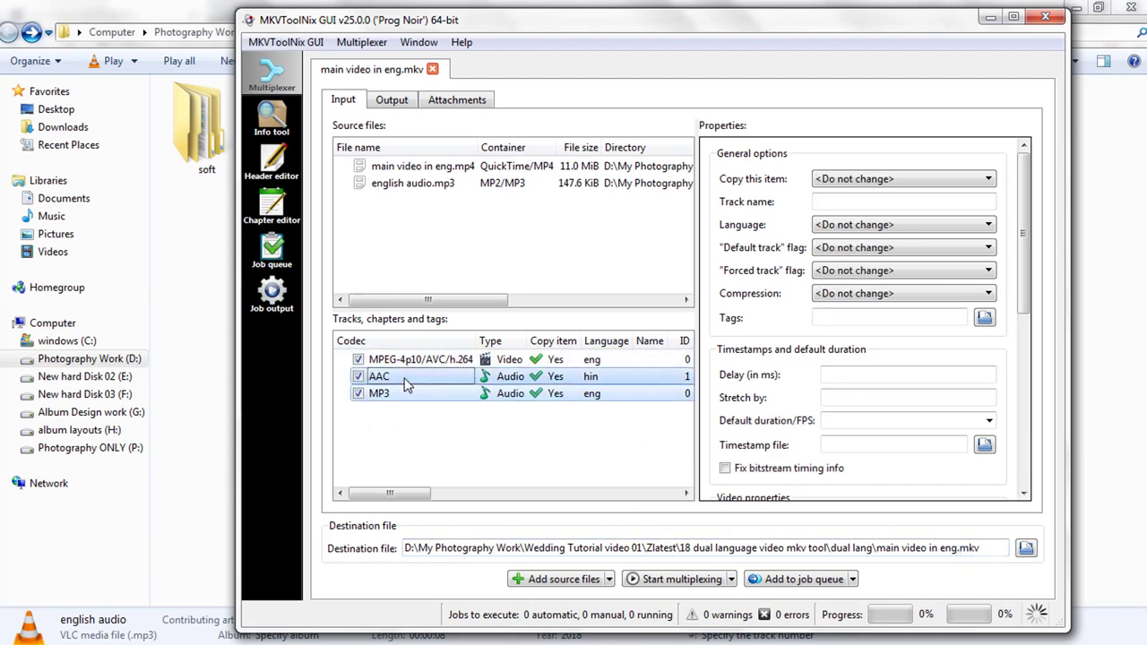
{"action": "left_click", "coordinate": [427, 363]}
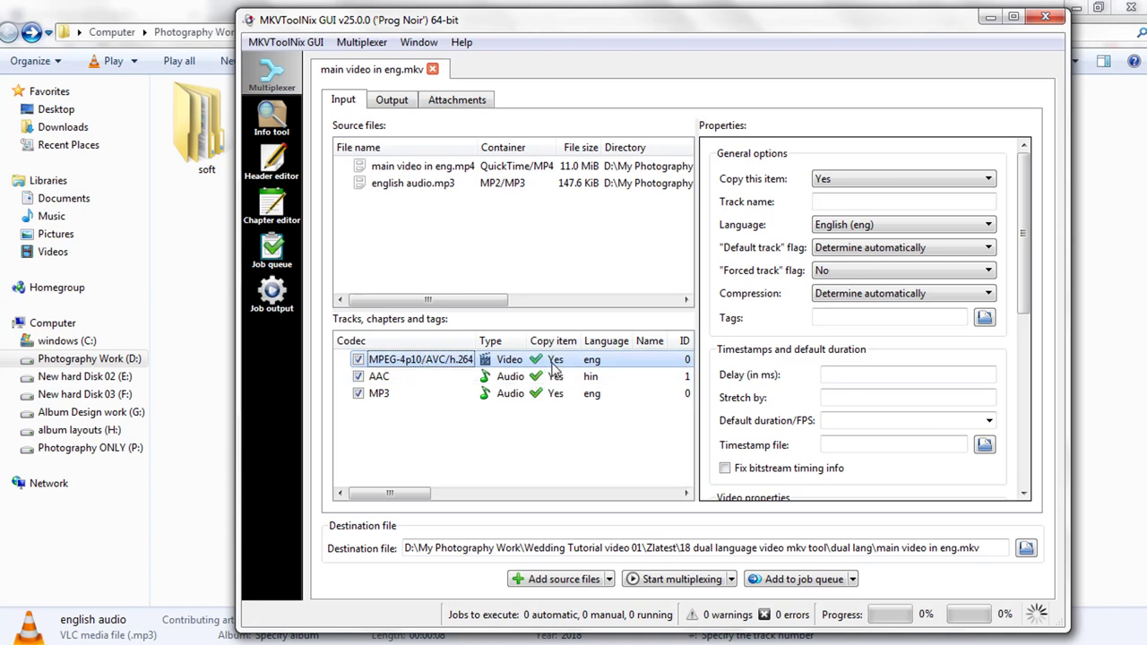
{"action": "left_click", "coordinate": [538, 393], "text": "shift"}
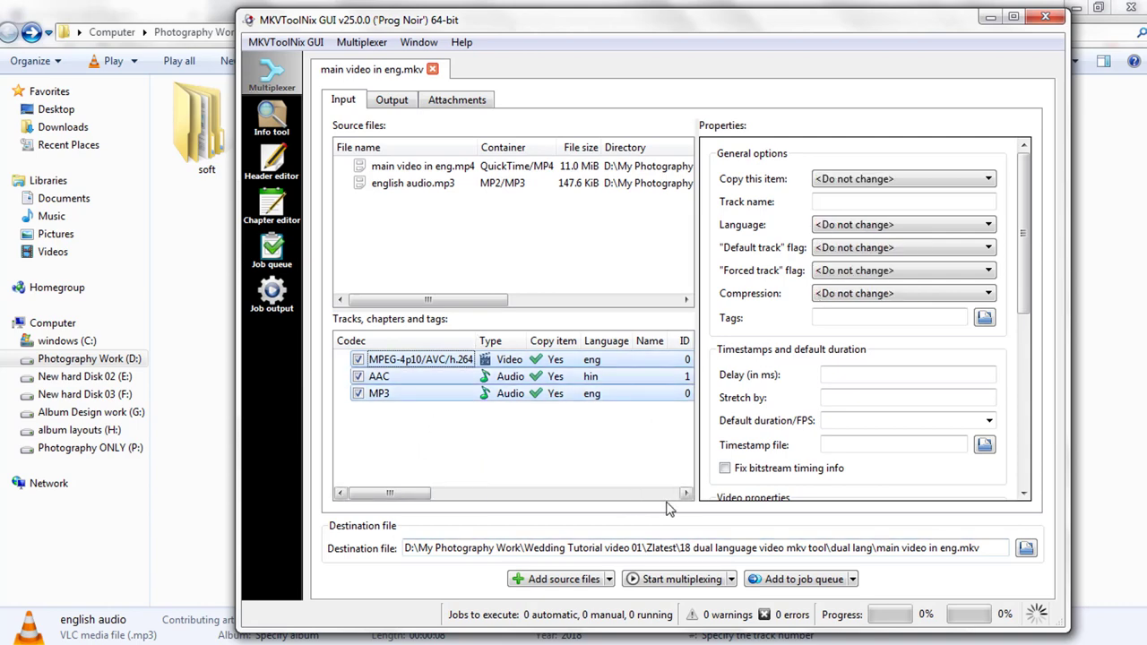
{"action": "left_click", "coordinate": [526, 361]}
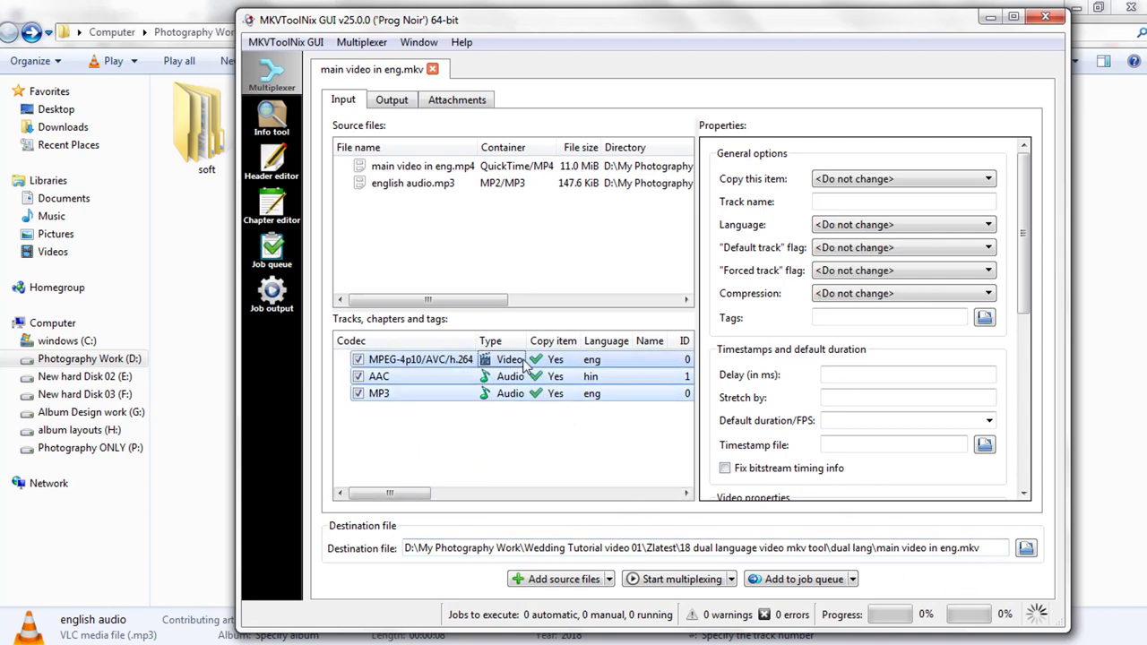
- Name the destination file "main video in eng fnl.mkv" and start multiplexing
{"action": "left_click", "coordinate": [566, 467]}
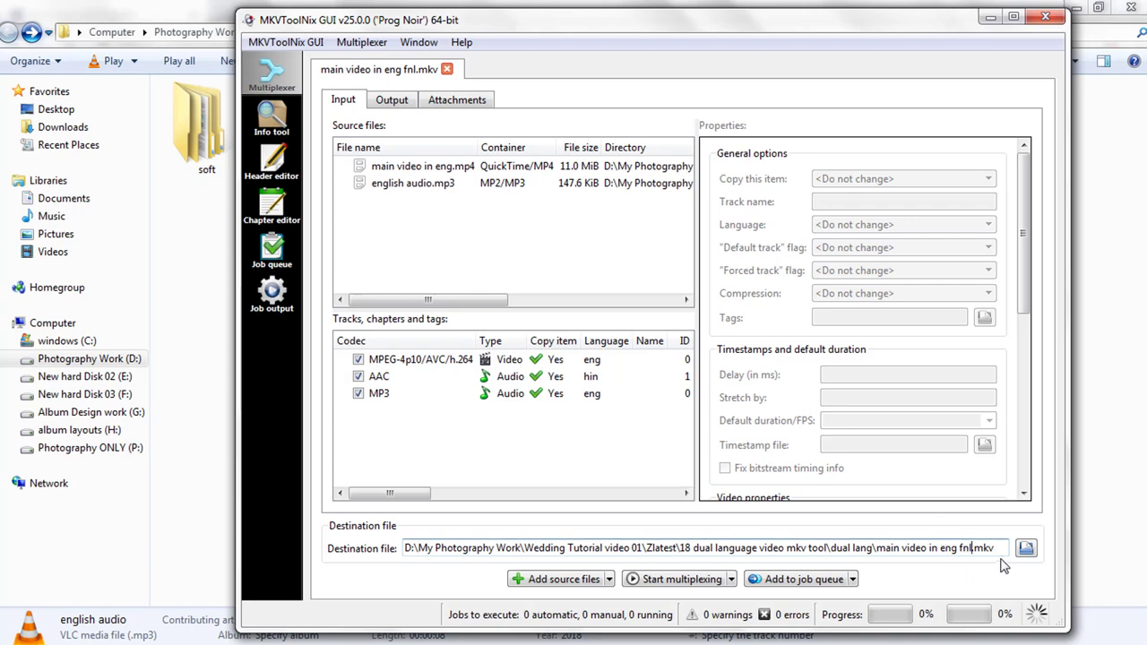
{"action": "left_click", "coordinate": [695, 586]}
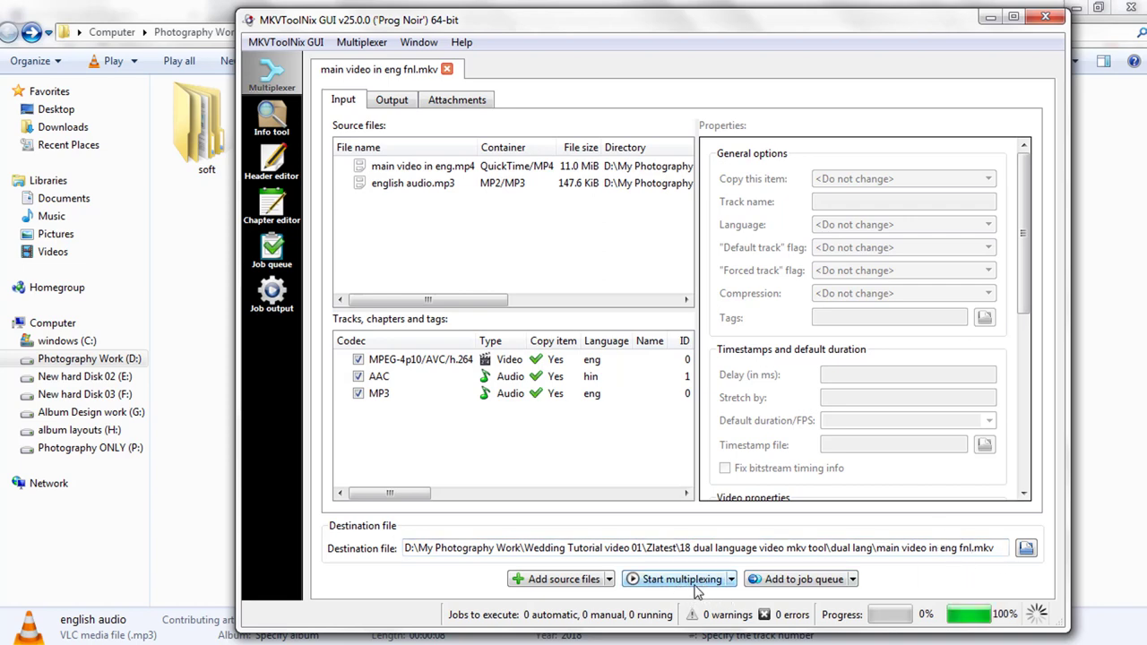
- Play main video in eng fnl from the dual lang folder in full screen and switch its audio to Track 2 - [English]
{"action": "left_click", "coordinate": [1125, 269]}
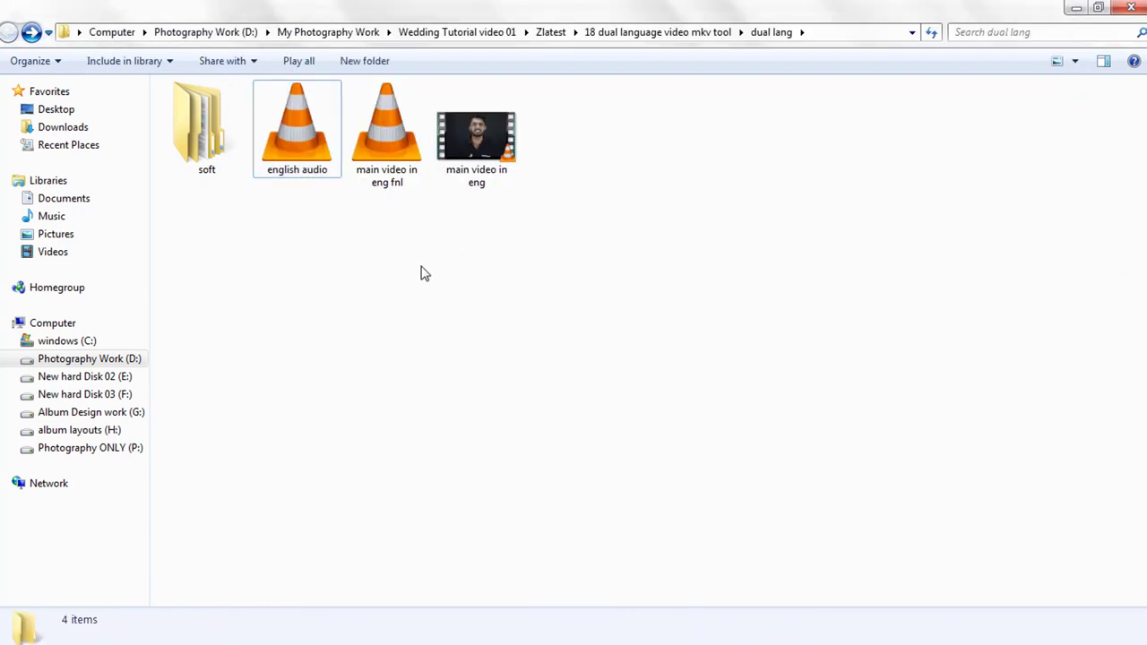
{"action": "double_click", "coordinate": [390, 147]}
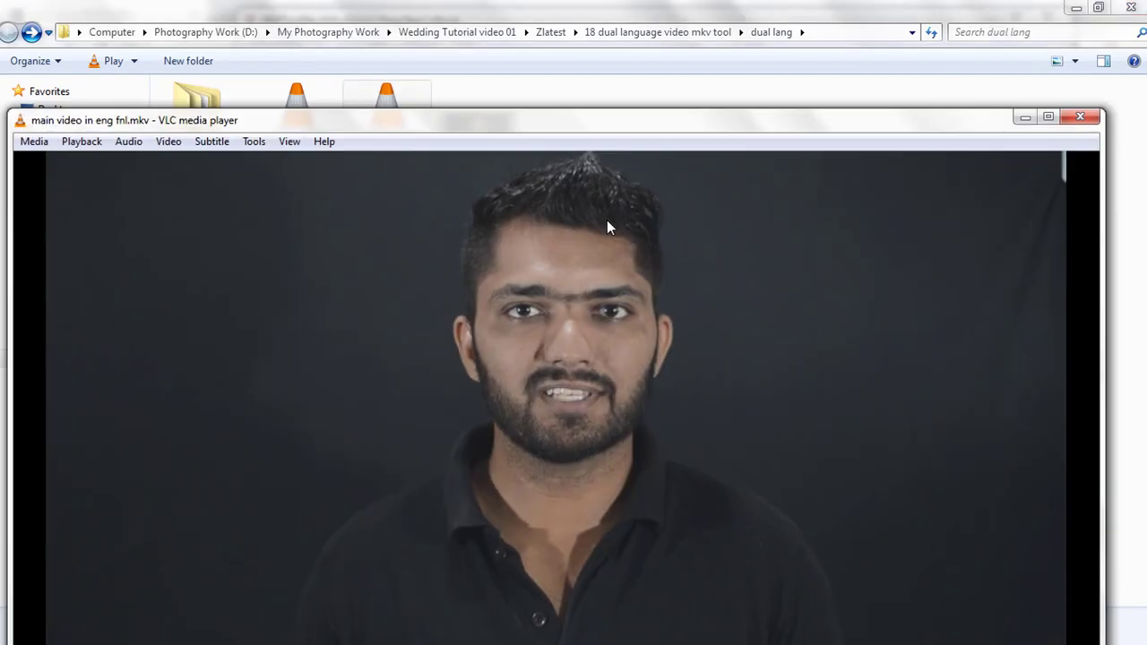
{"action": "double_click", "coordinate": [607, 221]}
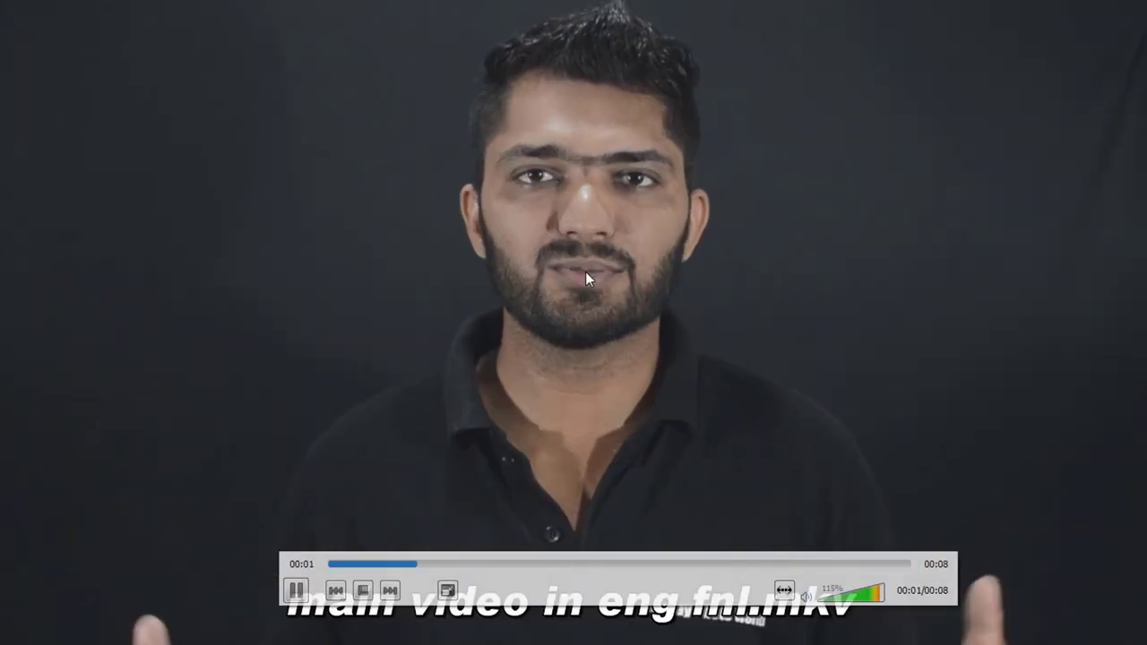
{"action": "right_click", "coordinate": [585, 271]}
{"action": "mouse_move", "coordinate": [640, 396]}
{"action": "mouse_move", "coordinate": [837, 397]}
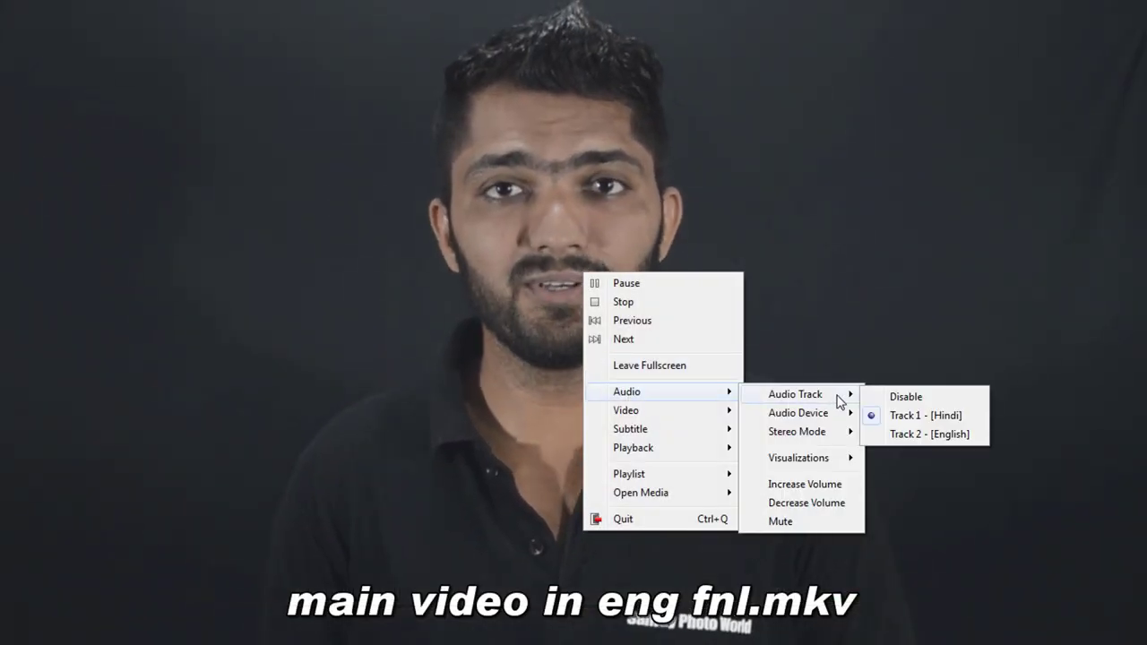
{"action": "left_click", "coordinate": [947, 433]}
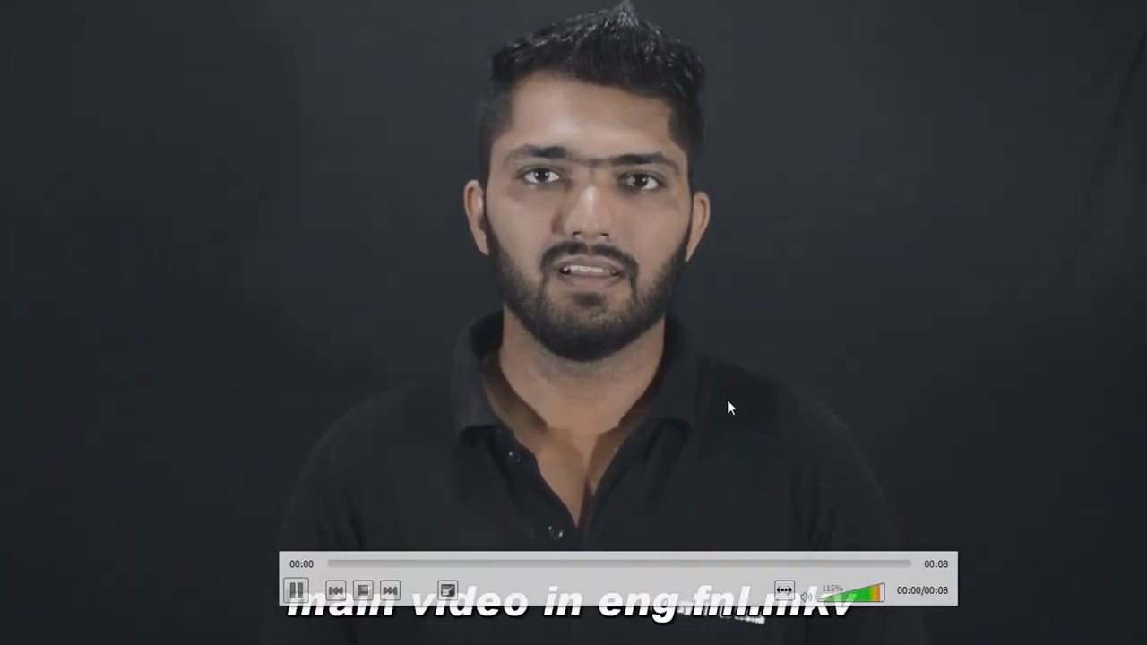
- Check the list of audio tracks available in the playing video, leaving the selection as it is
{"action": "right_click", "coordinate": [661, 321]}
{"action": "mouse_move", "coordinate": [703, 439]}
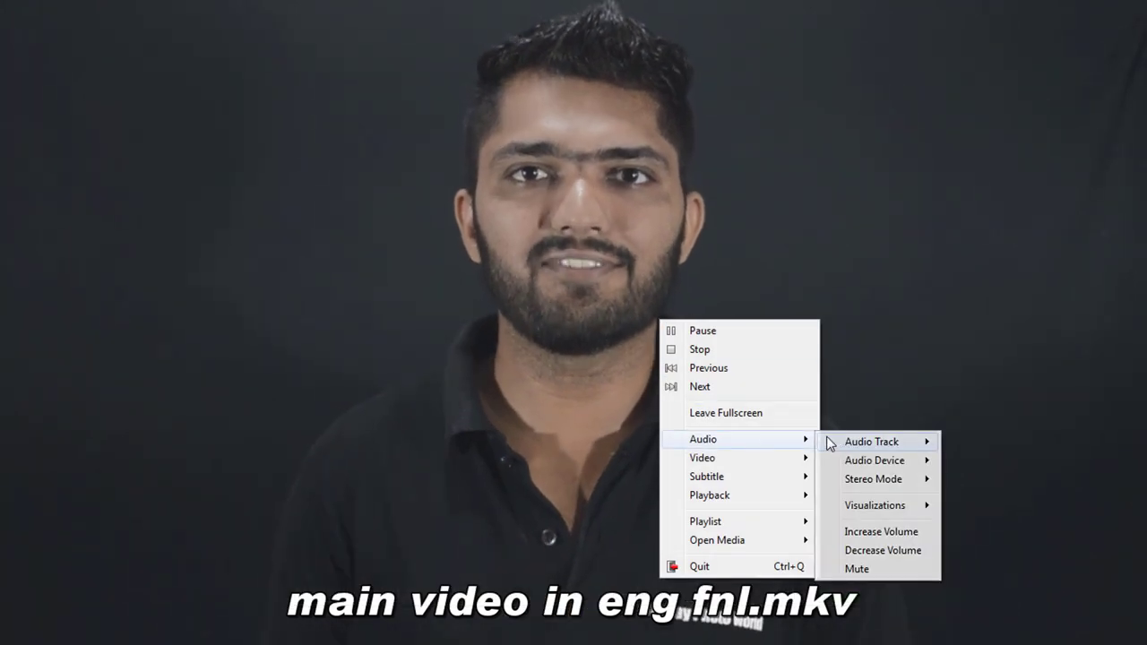
{"action": "mouse_move", "coordinate": [873, 441]}
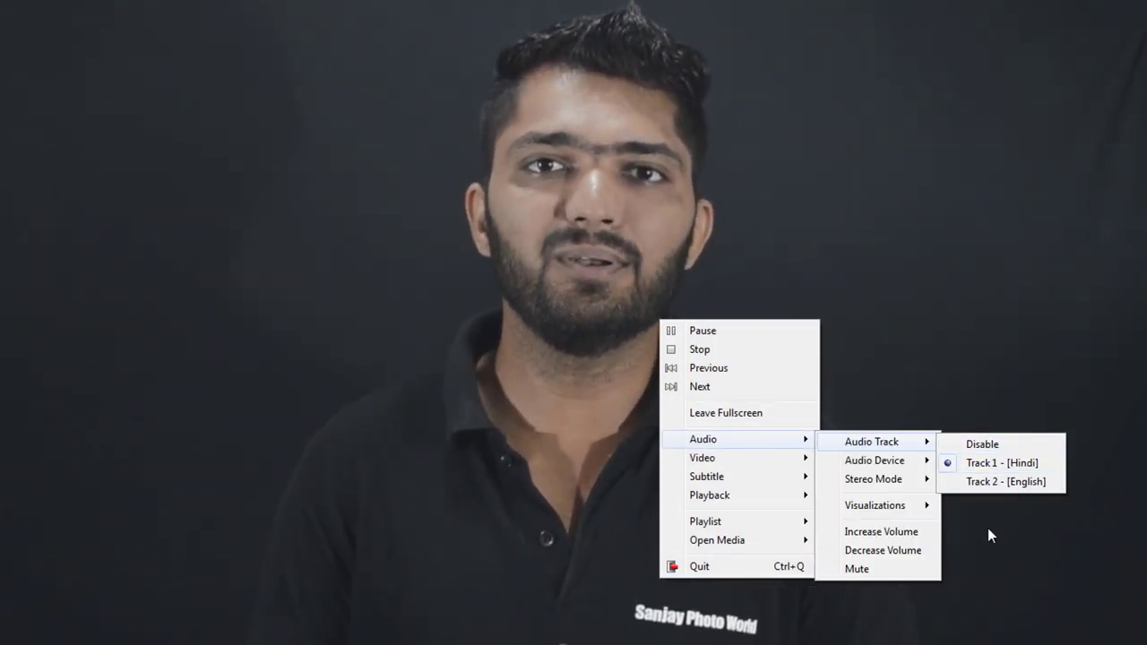
{"action": "left_click", "coordinate": [851, 184]}
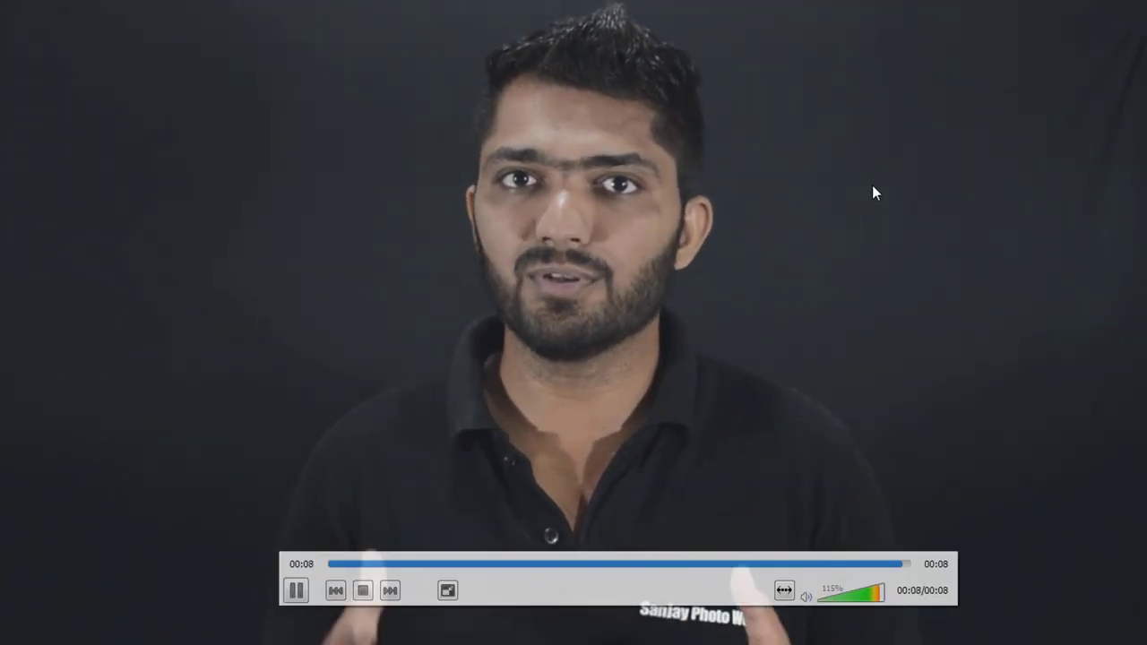